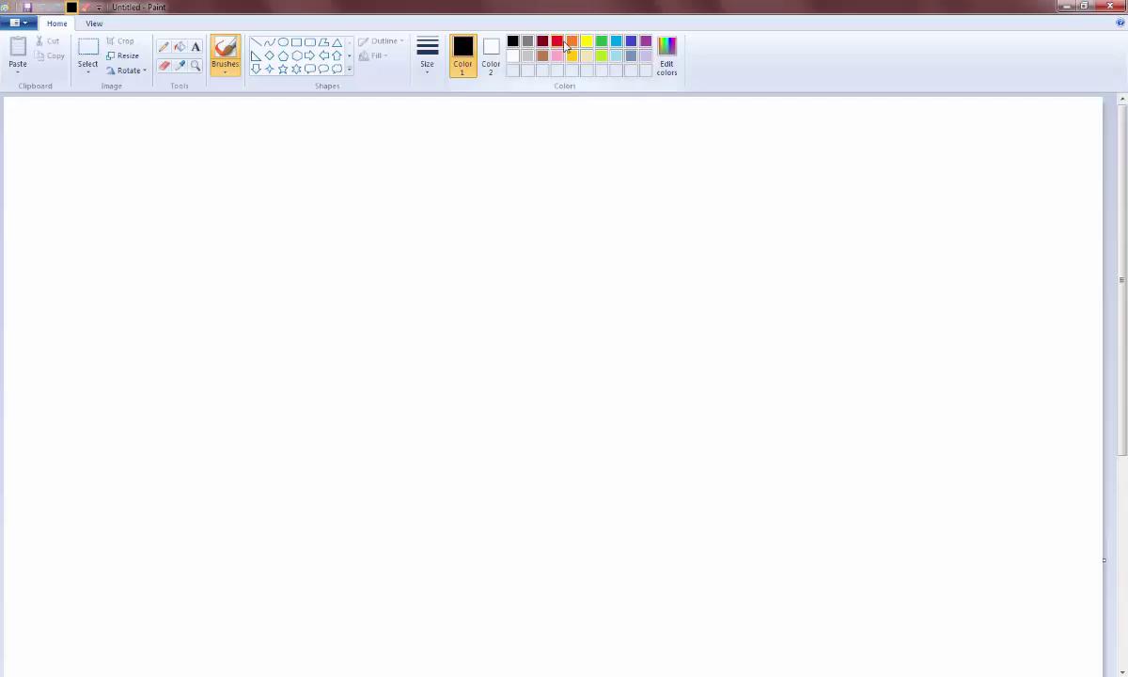
pyautogui.click(560, 43)
pyautogui.click(498, 50)
pyautogui.click(514, 44)
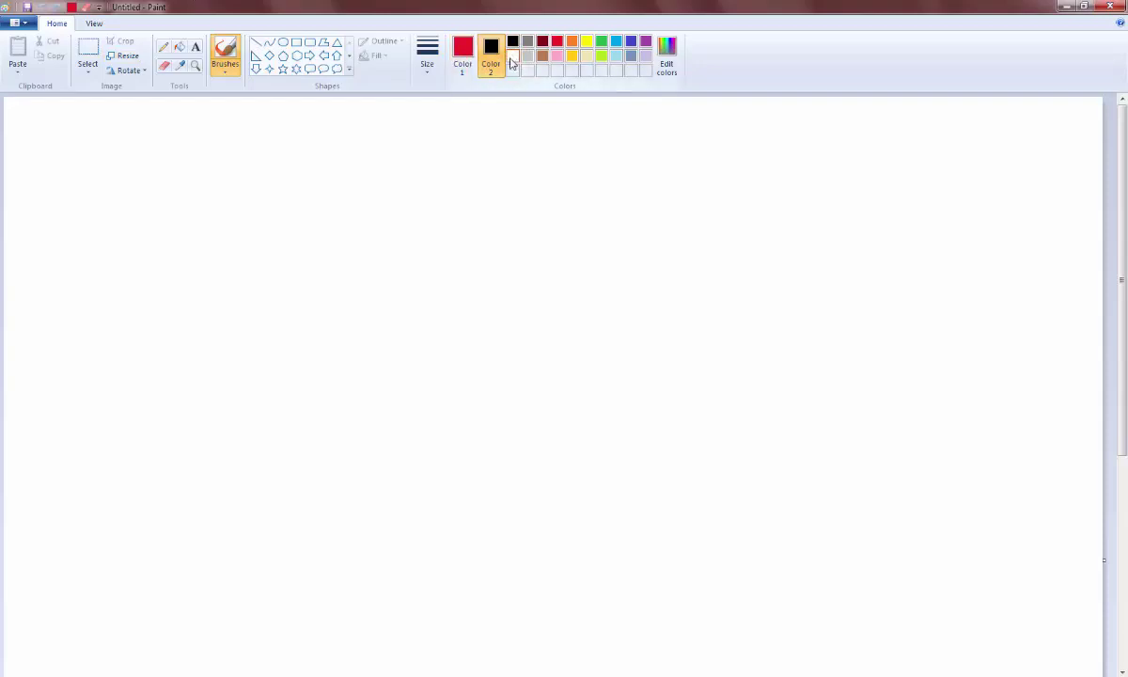
pyautogui.click(512, 55)
pyautogui.click(513, 41)
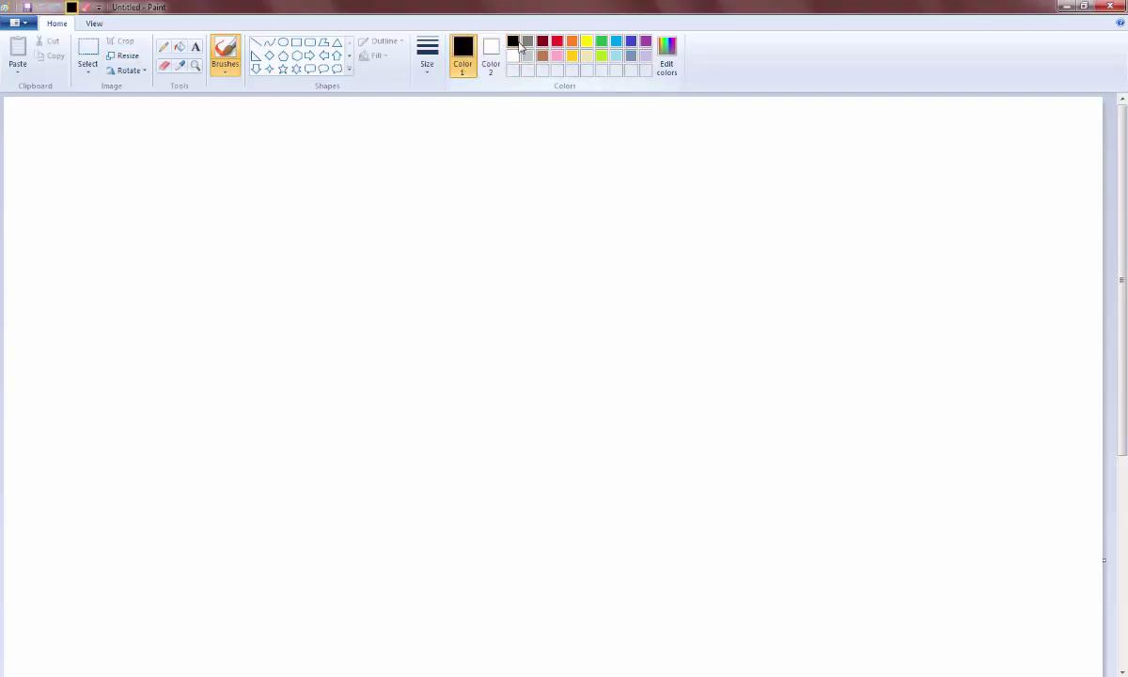
# Step: Draw a wide, flat black ellipse across the upper part of the canvas as the character's head
pyautogui.click(283, 43)
pyautogui.moveTo(316, 96)
pyautogui.mouseDown()
pyautogui.moveTo(121, 315)
pyautogui.moveTo(1100, 504)
pyautogui.moveTo(1100, 489)
pyautogui.moveTo(681, 385)
pyautogui.moveTo(1117, 286)
pyautogui.moveTo(1104, 263)
pyautogui.mouseUp()
pyautogui.moveTo(851, 244); pyautogui.dragTo(726, 348)
pyautogui.click(636, 497)
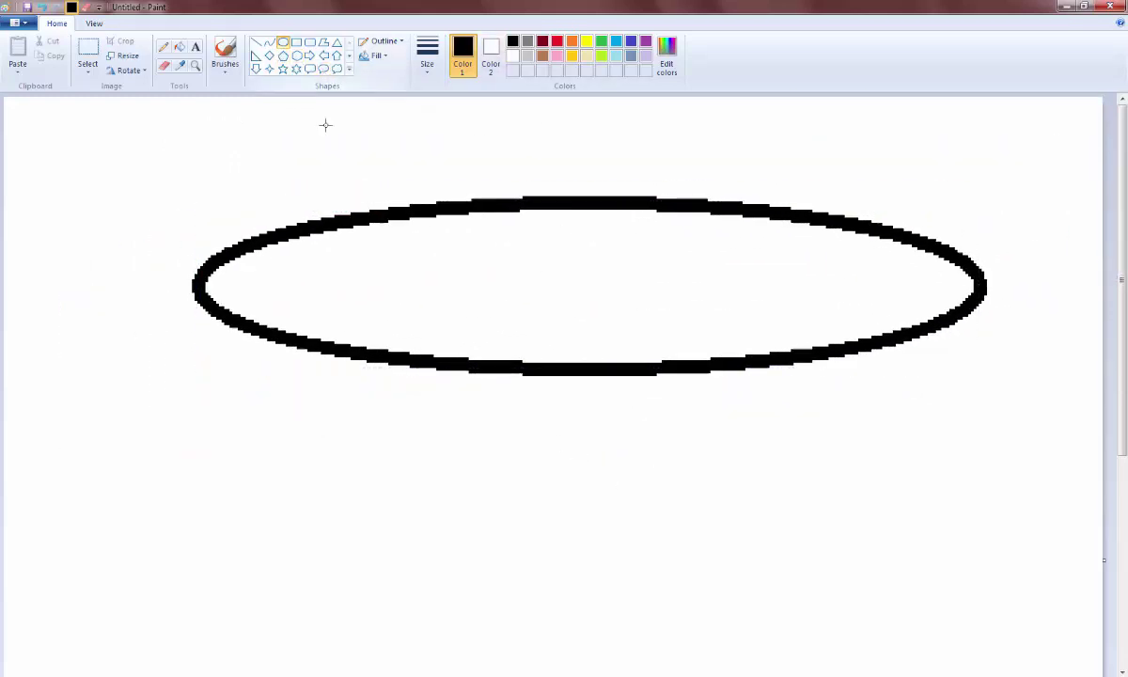
# Step: Draw a small flat ellipse for the left eye and a larger one for the right eye, touching the head's upper outline
pyautogui.moveTo(305, 240); pyautogui.dragTo(492, 286)
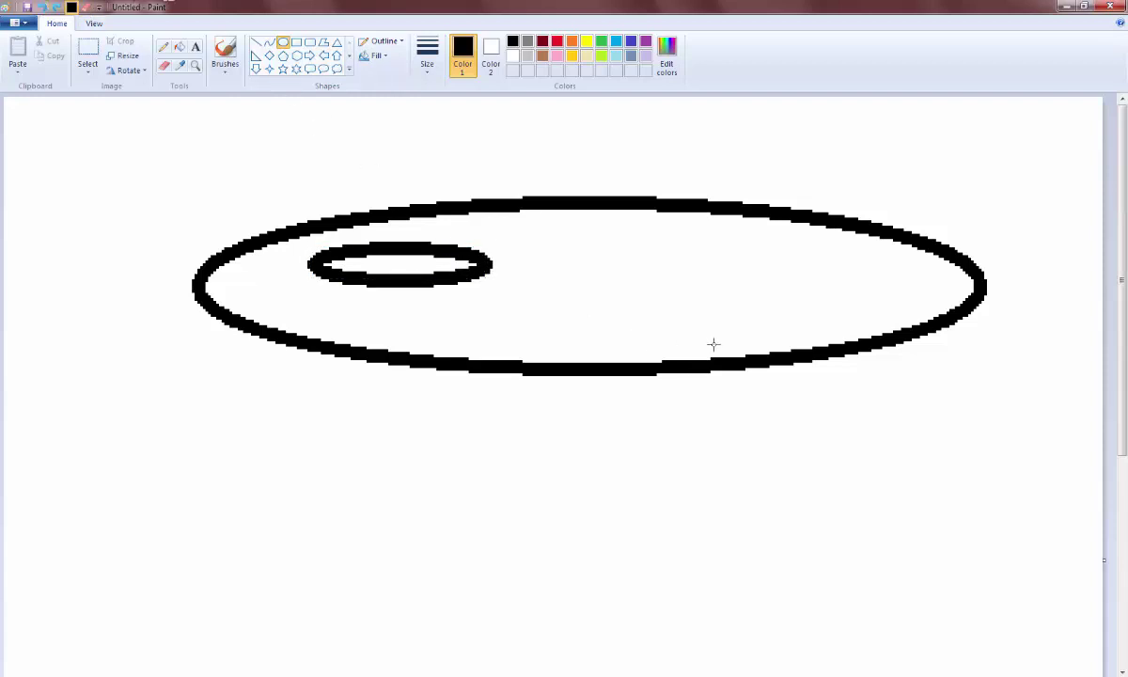
pyautogui.moveTo(592, 246); pyautogui.dragTo(856, 297)
pyautogui.moveTo(700, 270); pyautogui.dragTo(708, 234)
pyautogui.click(550, 429)
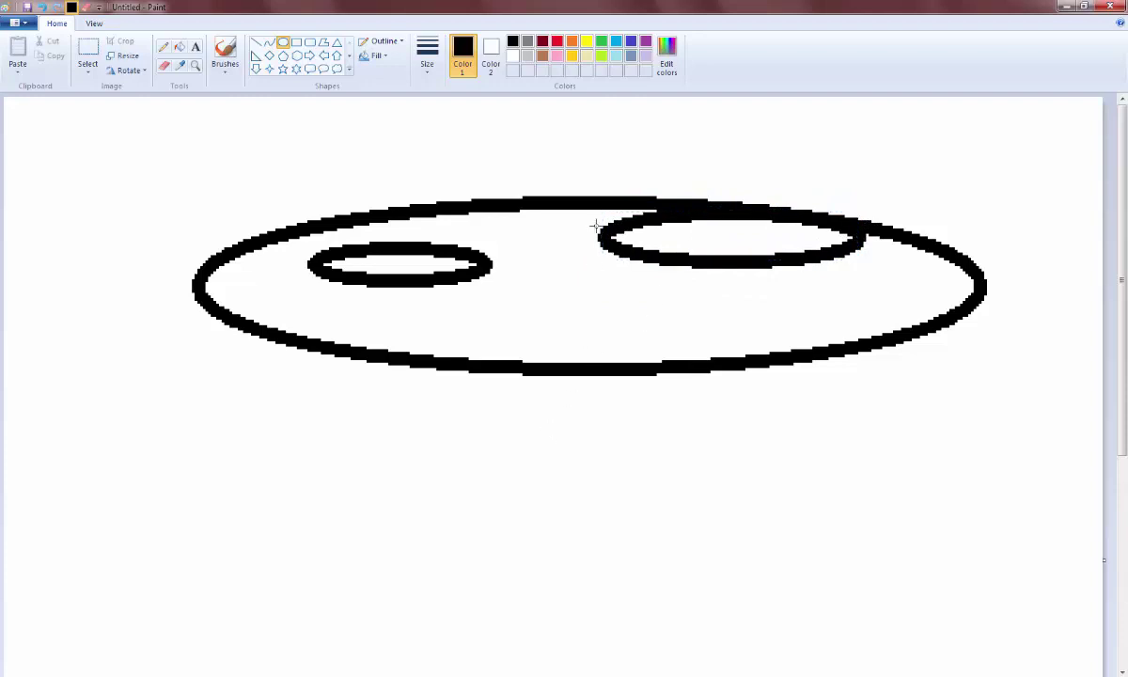
# Step: Draw a tiny oval nose in the middle of the face and a wide curved smile beneath it
pyautogui.moveTo(523, 312); pyautogui.dragTo(560, 305)
pyautogui.click(555, 460)
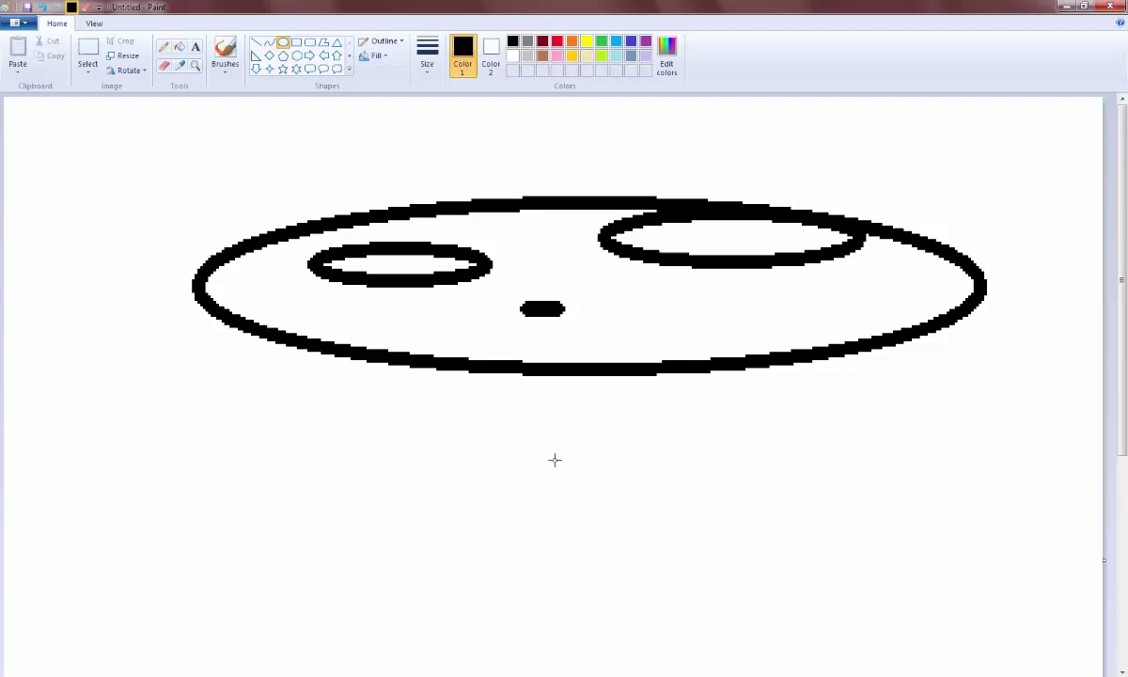
pyautogui.click(269, 42)
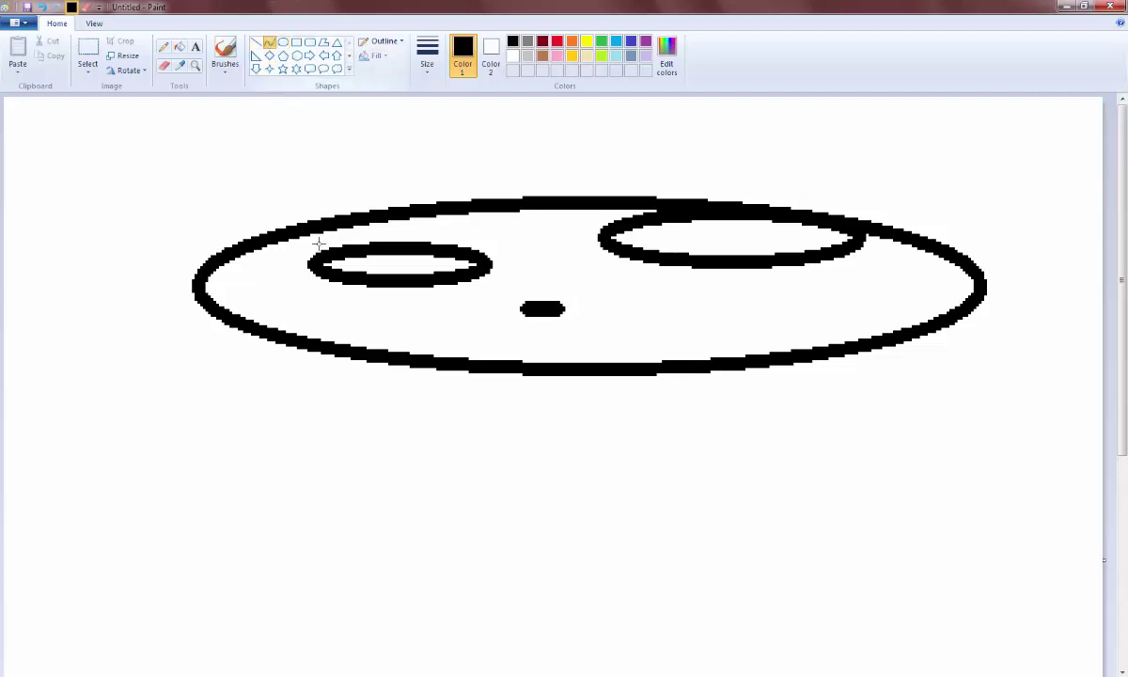
pyautogui.moveTo(316, 318); pyautogui.dragTo(832, 317)
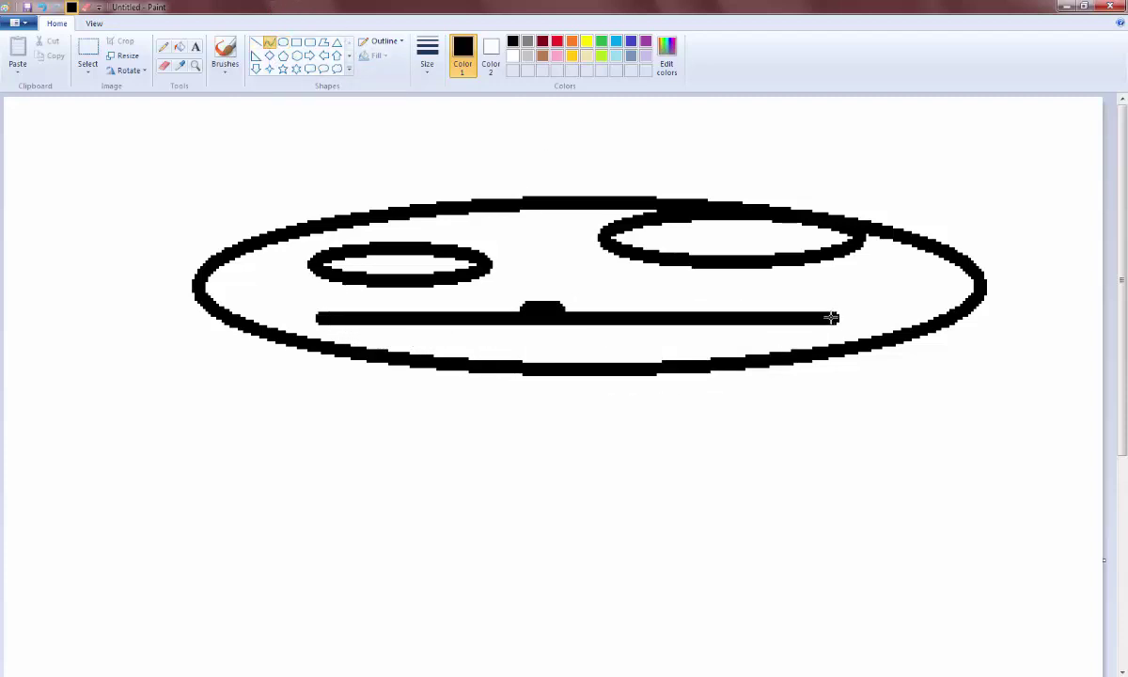
pyautogui.moveTo(538, 328); pyautogui.dragTo(538, 348)
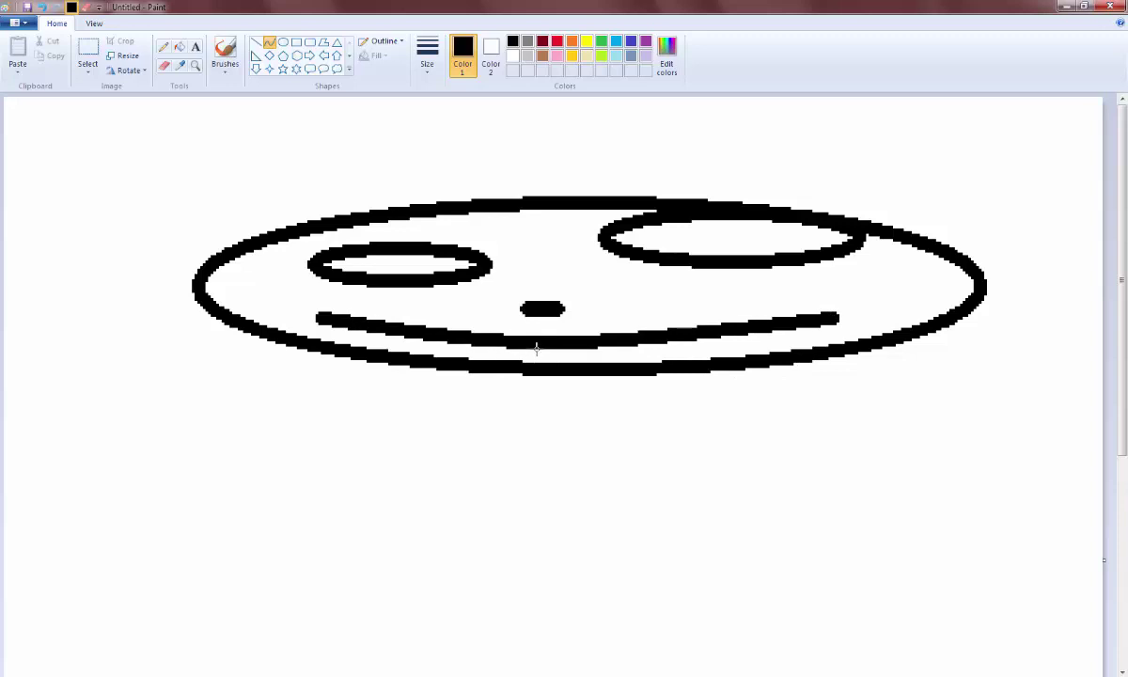
pyautogui.click(537, 349)
pyautogui.click(529, 397)
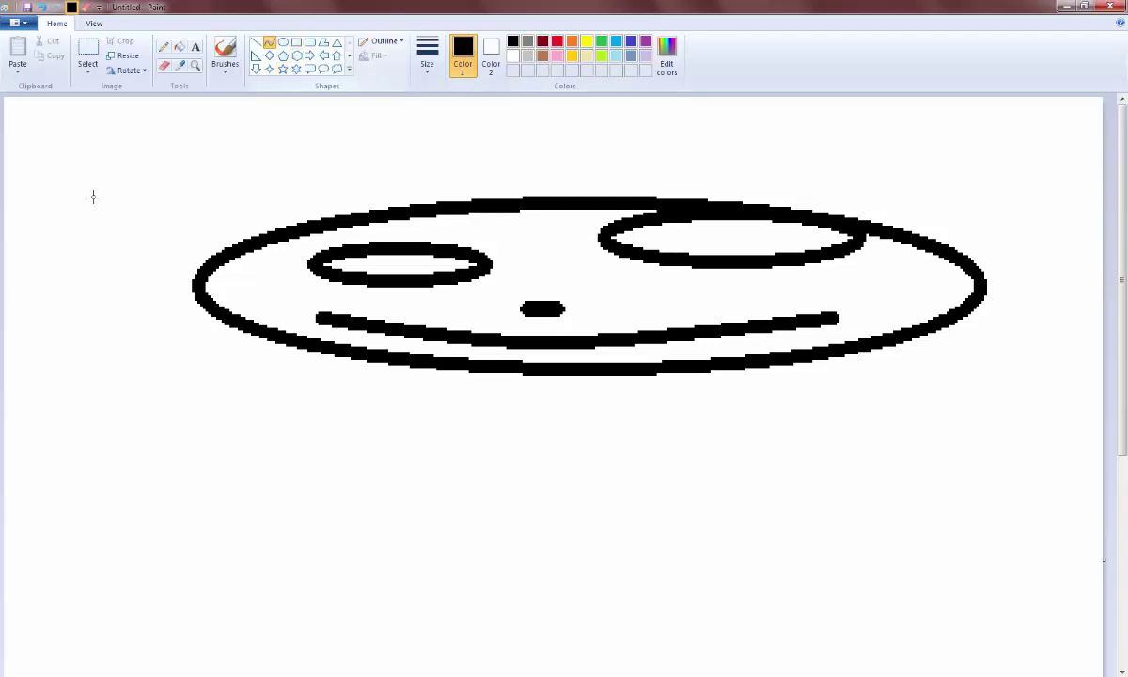
# Step: Draw an upright rectangle against the head's left end as an earpiece
pyautogui.moveTo(108, 199); pyautogui.dragTo(182, 259)
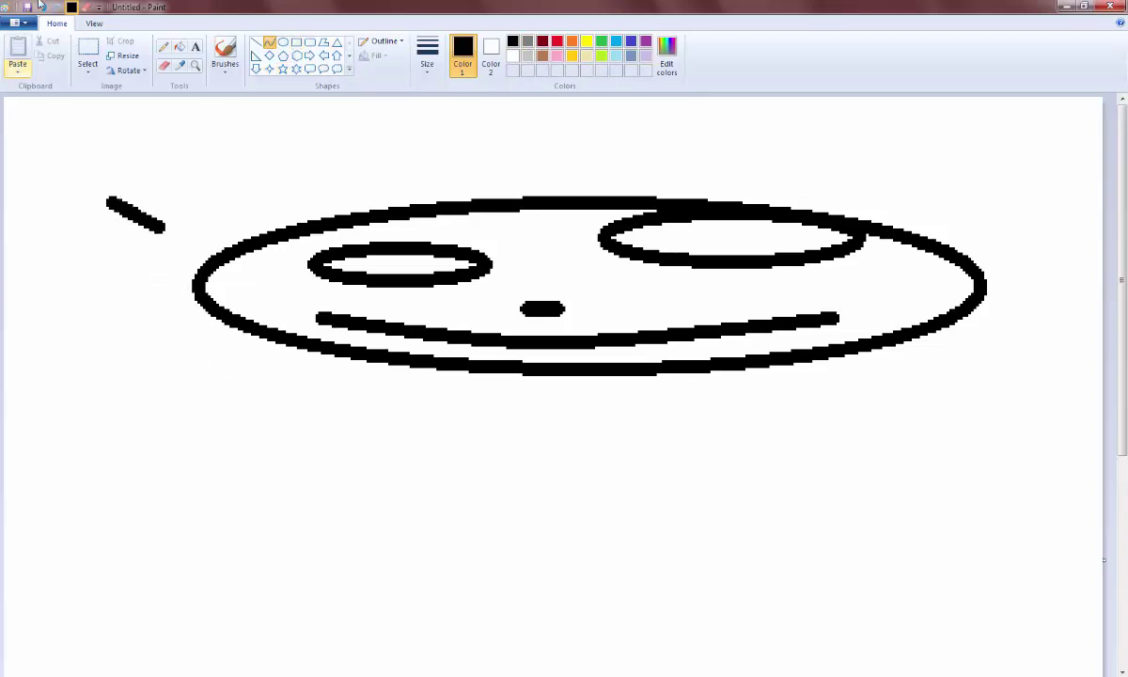
pyautogui.click(42, 6)
pyautogui.click(297, 44)
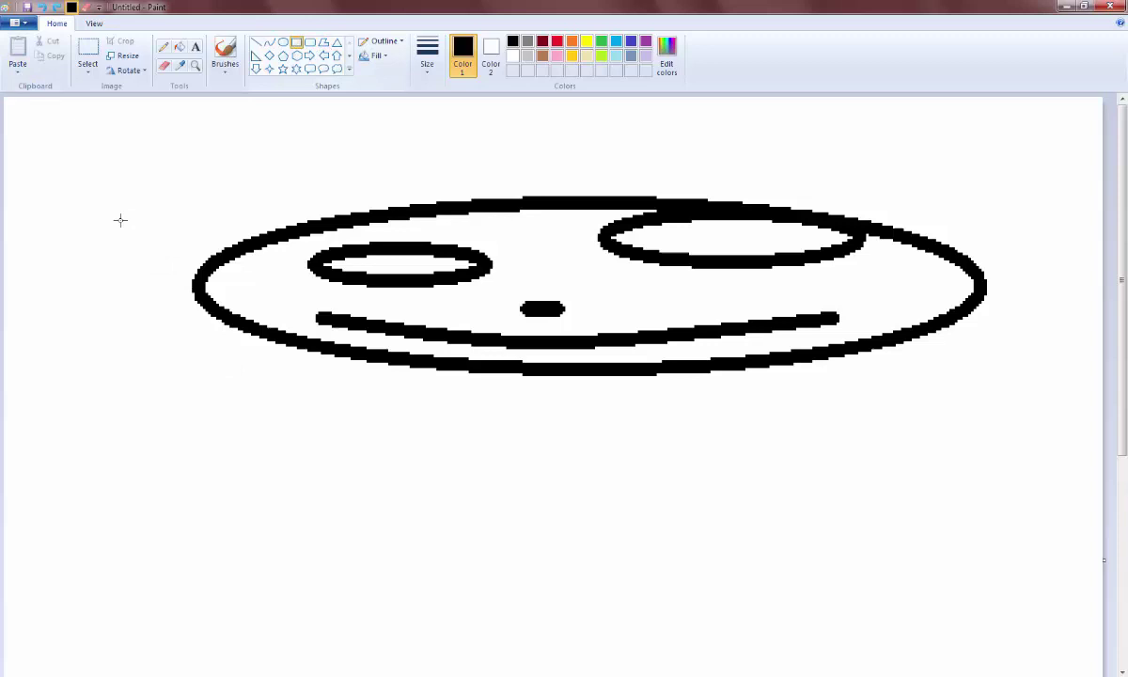
pyautogui.moveTo(118, 219); pyautogui.dragTo(200, 340)
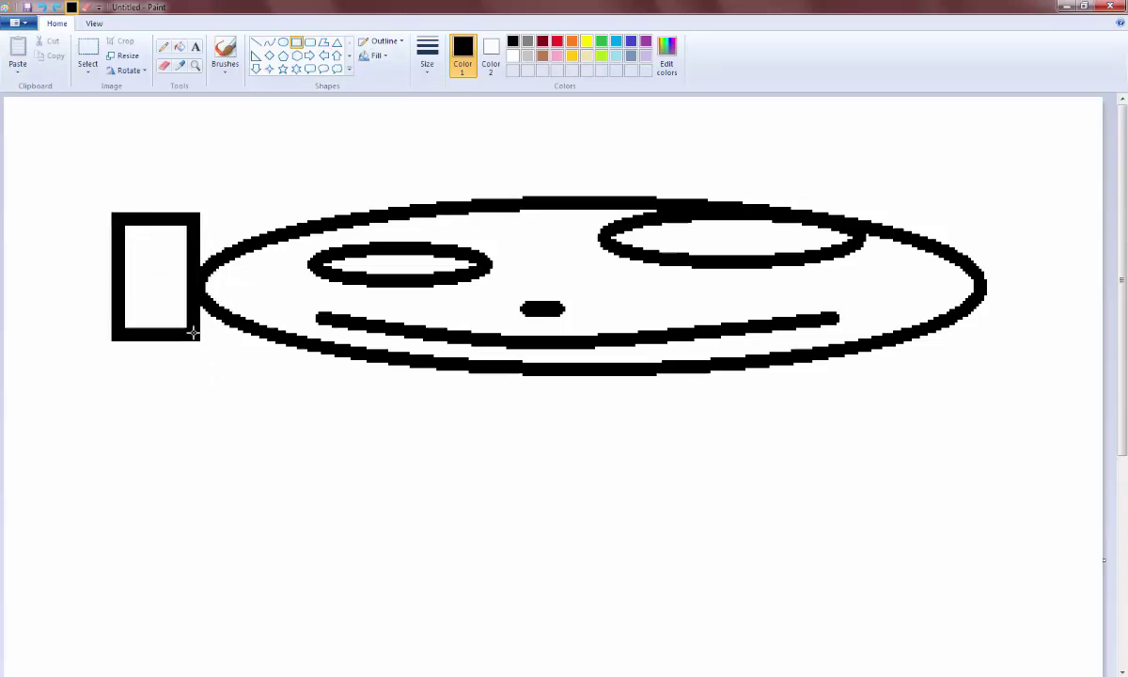
pyautogui.moveTo(269, 380); pyautogui.dragTo(281, 392)
# Step: Draw a curve from the top of the left rectangle, arching over the head to its right end, as a headband
pyautogui.moveTo(155, 209)
pyautogui.mouseDown()
pyautogui.moveTo(935, 92)
pyautogui.moveTo(182, 212)
pyautogui.moveTo(193, 146)
pyautogui.moveTo(799, 57)
pyautogui.moveTo(1065, 193)
pyautogui.moveTo(957, 183)
pyautogui.mouseUp()
pyautogui.click(271, 43)
pyautogui.moveTo(521, 214); pyautogui.dragTo(592, 138)
pyautogui.click(951, 180)
pyautogui.click(998, 169)
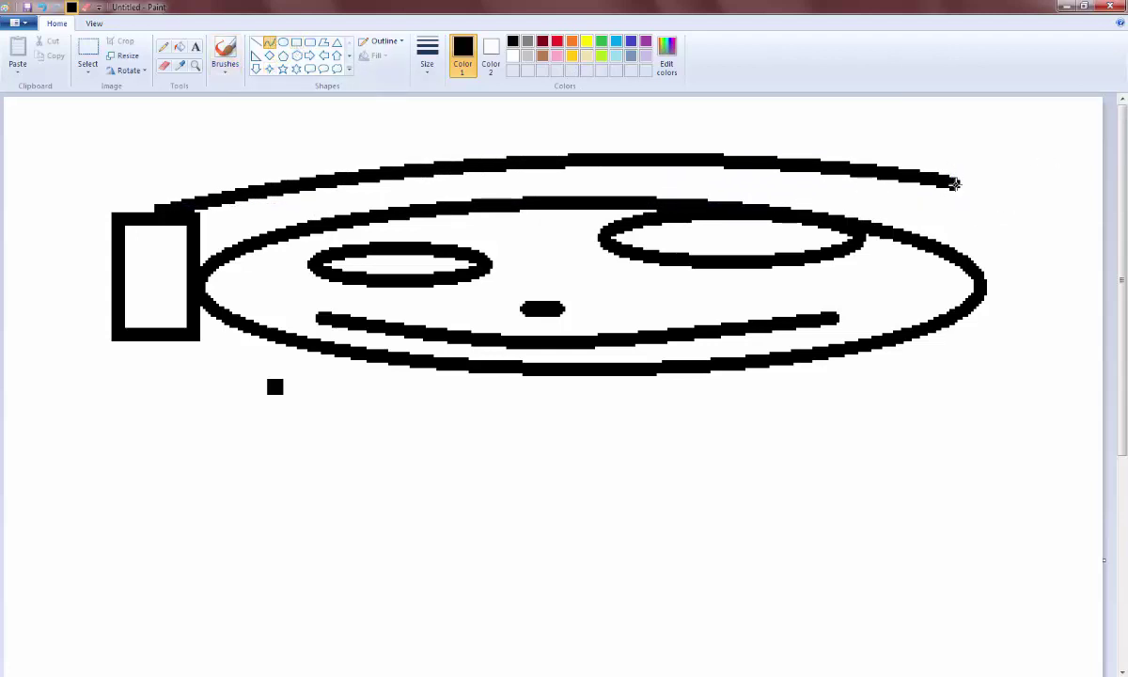
# Step: Extend the headband down to the head's right end and draw a matching upright rectangle there
pyautogui.moveTo(958, 184)
pyautogui.mouseDown()
pyautogui.moveTo(1037, 378)
pyautogui.moveTo(938, 319)
pyautogui.moveTo(967, 309)
pyautogui.mouseUp()
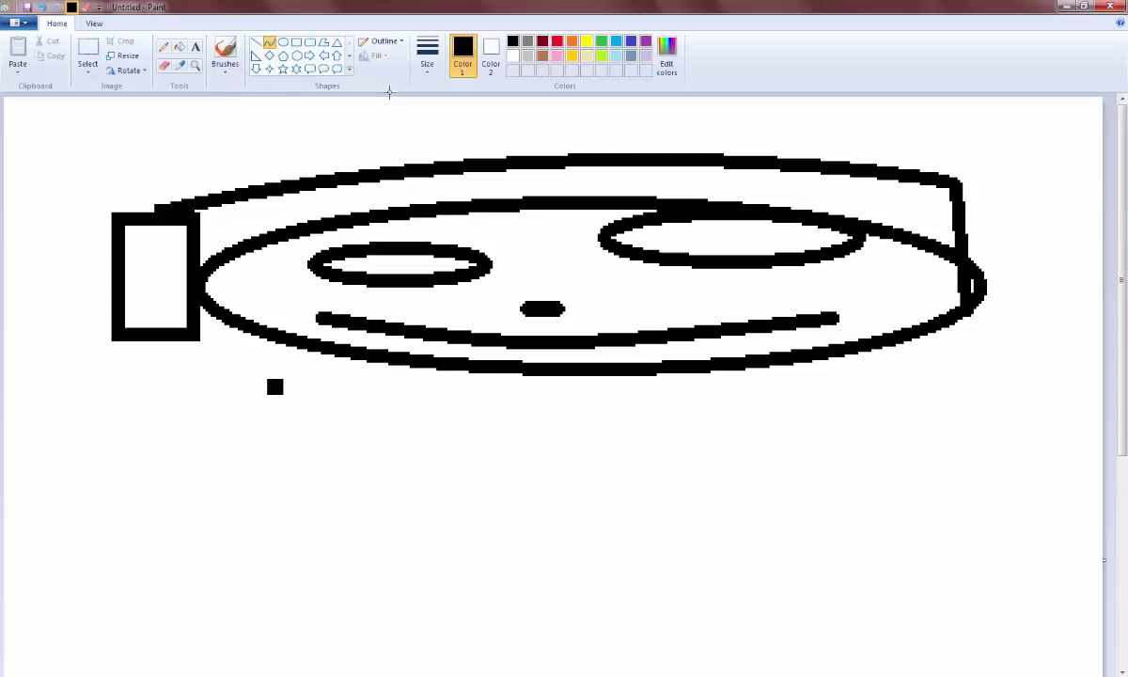
pyautogui.click(297, 43)
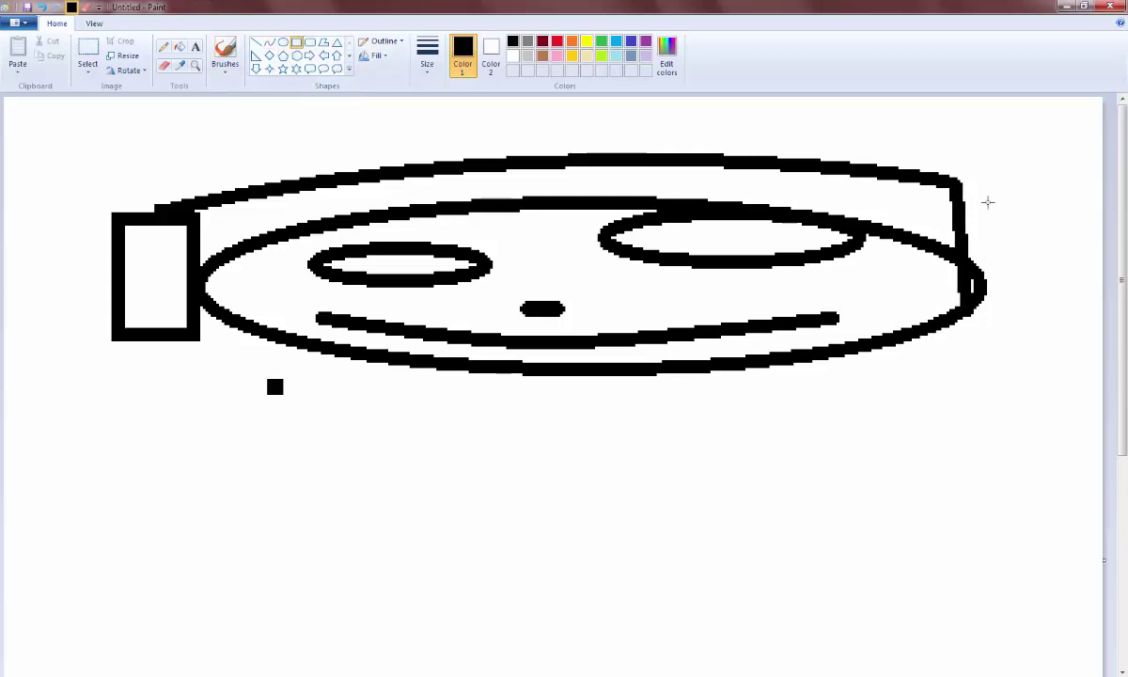
pyautogui.moveTo(957, 183); pyautogui.dragTo(1044, 323)
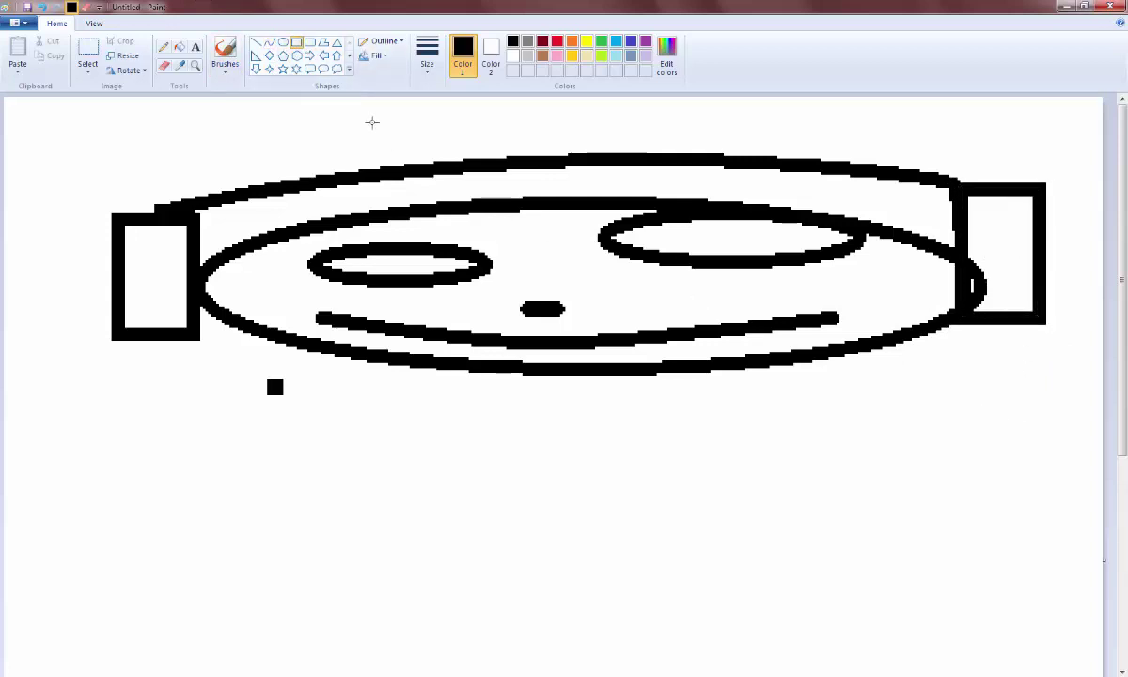
# Step: Draw three long straight body lines down from the head's lower edge: middle, right and a slightly slanted left one
pyautogui.click(256, 42)
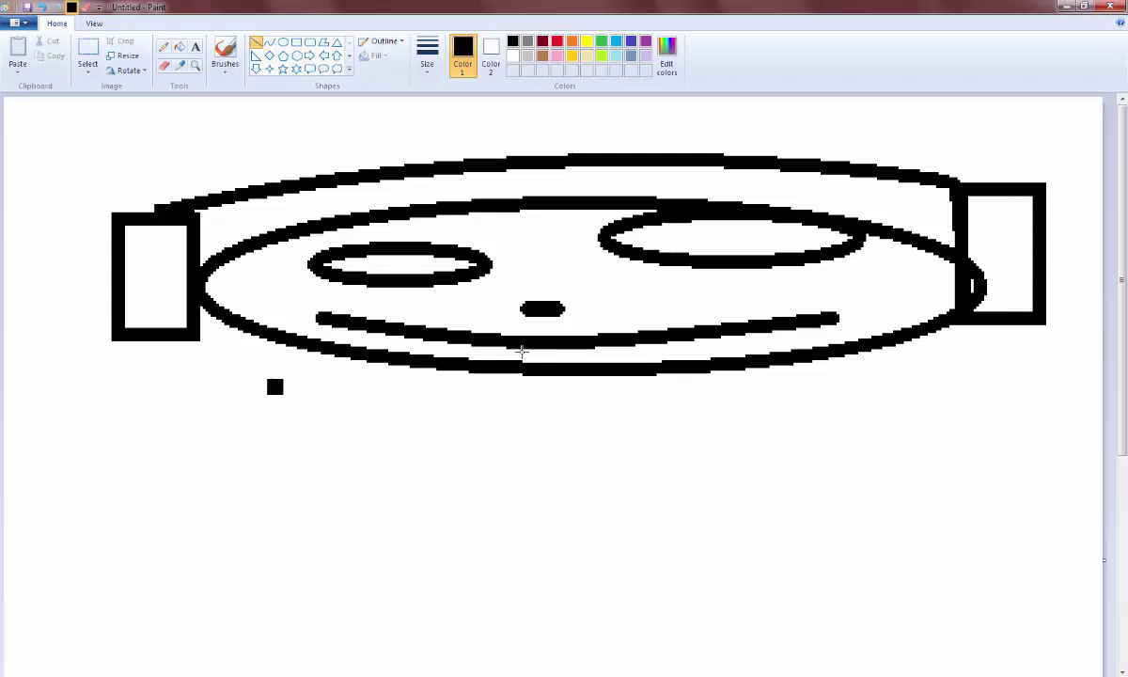
pyautogui.moveTo(561, 376)
pyautogui.mouseDown()
pyautogui.moveTo(594, 575)
pyautogui.moveTo(558, 673)
pyautogui.mouseUp()
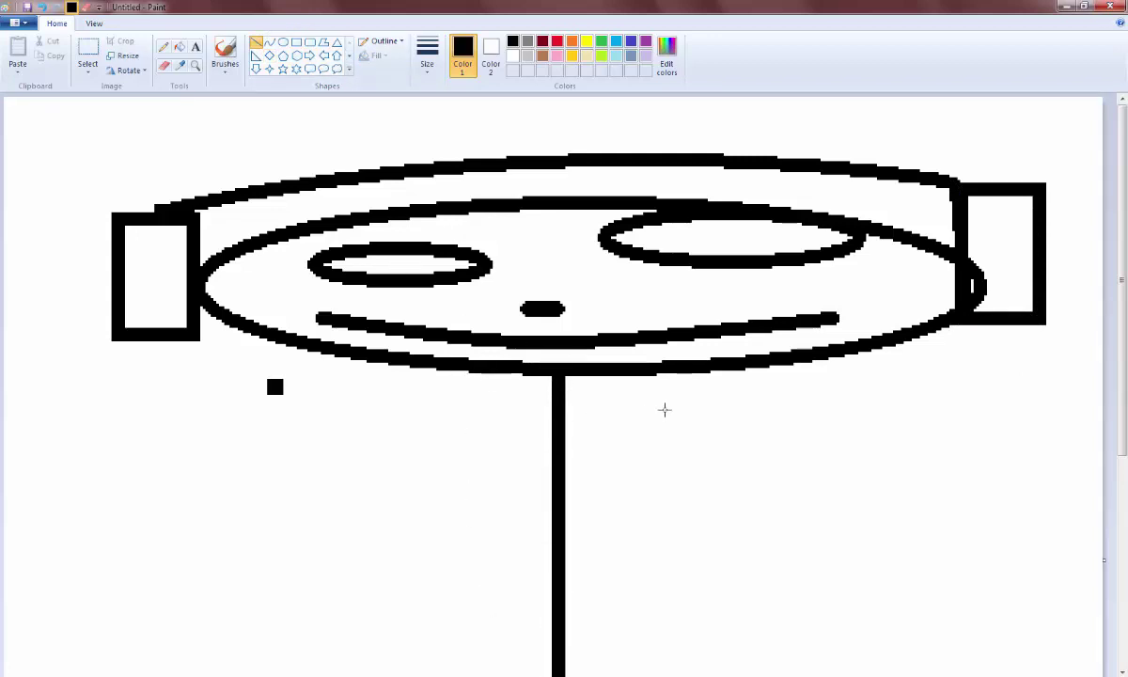
pyautogui.moveTo(777, 363)
pyautogui.mouseDown()
pyautogui.moveTo(801, 674)
pyautogui.moveTo(773, 673)
pyautogui.mouseUp()
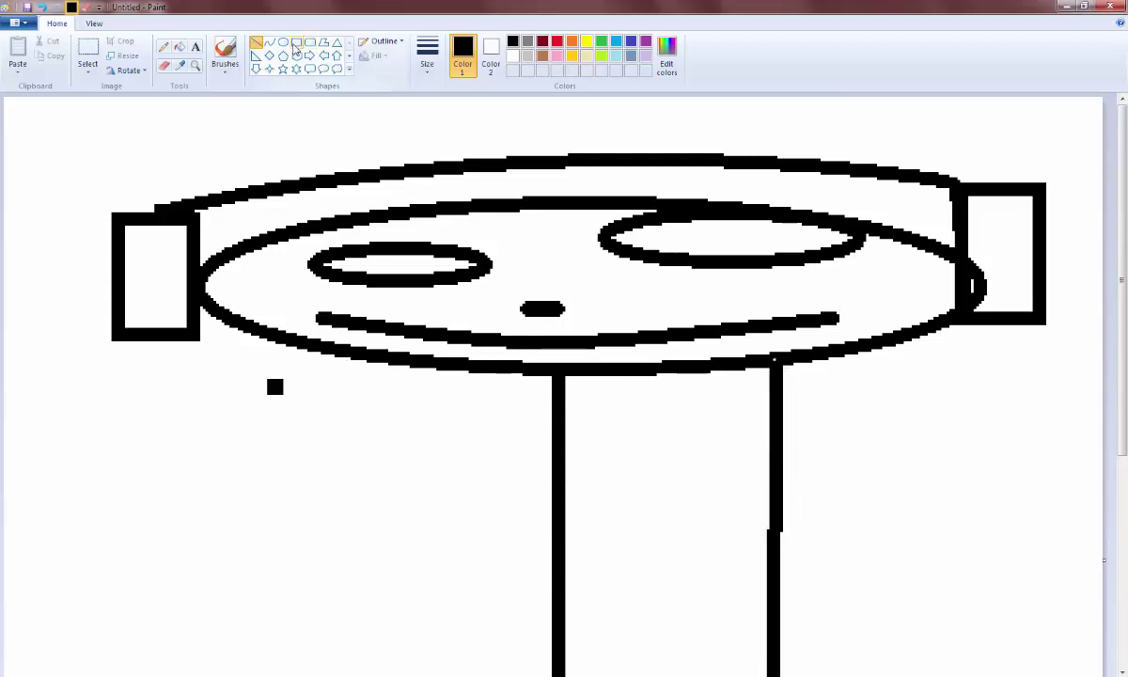
pyautogui.moveTo(351, 356)
pyautogui.mouseDown()
pyautogui.moveTo(360, 582)
pyautogui.moveTo(318, 673)
pyautogui.mouseUp()
# Step: Draw a curve joining the lower ends of the left and right body lines, bending it upward near the right one
pyautogui.scroll(-3, 585, 489)
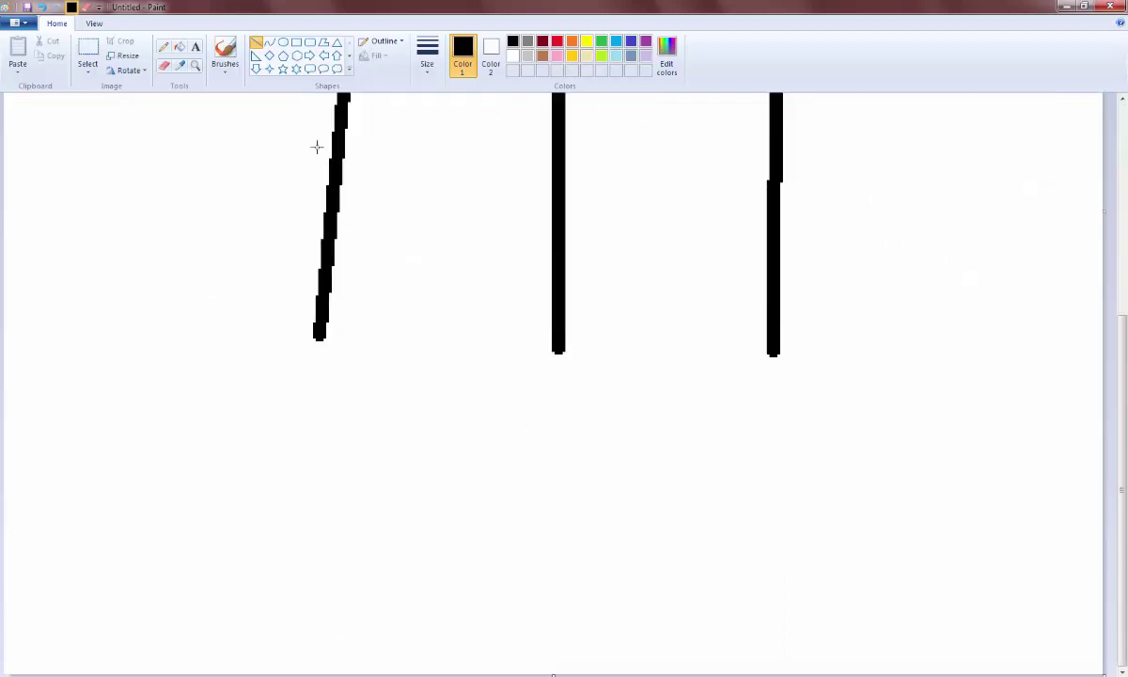
pyautogui.click(269, 42)
pyautogui.moveTo(308, 329); pyautogui.dragTo(773, 351)
pyautogui.click(630, 410)
pyautogui.scroll(3, 696, 410)
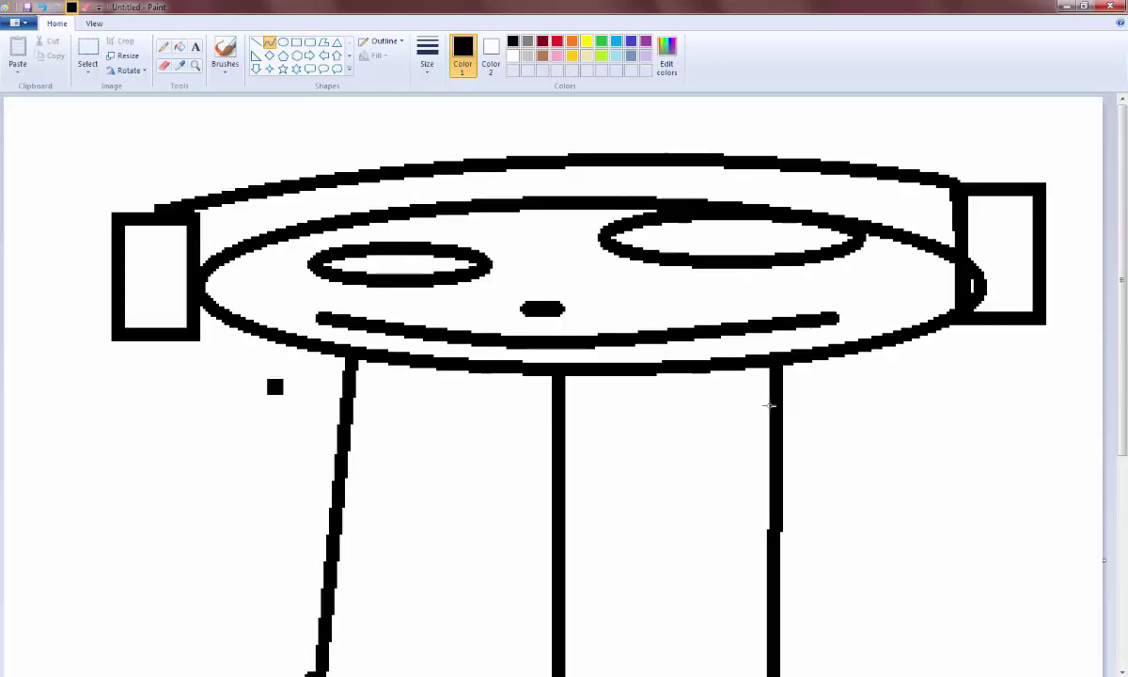
pyautogui.click(899, 382)
pyautogui.scroll(-3, 911, 447)
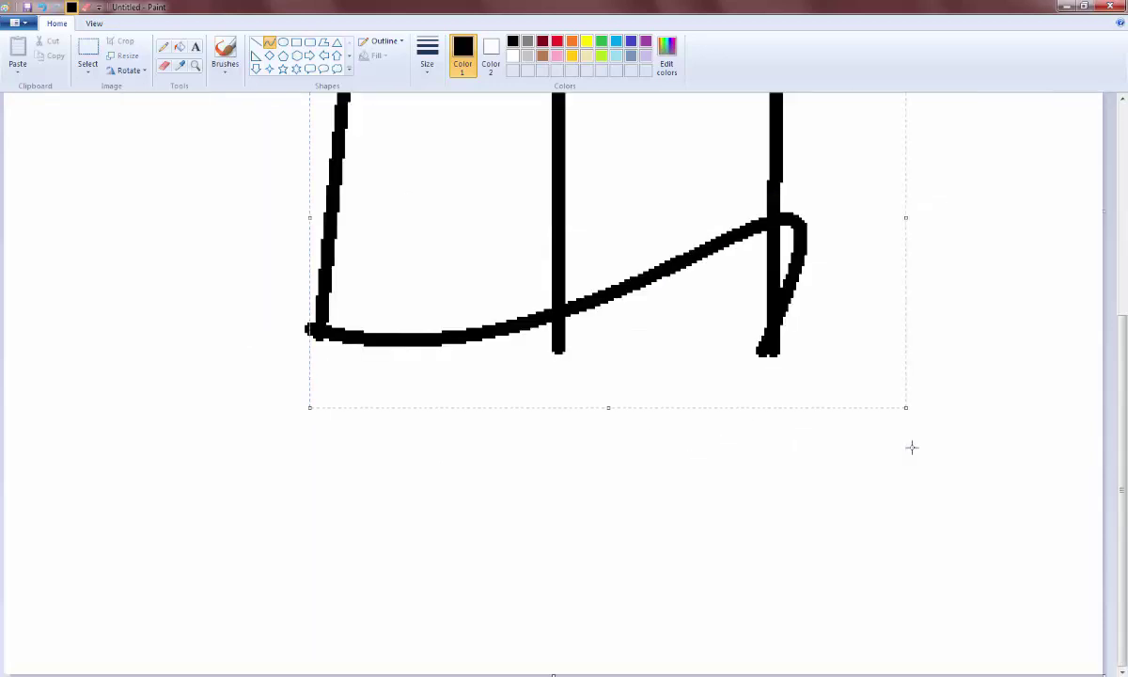
pyautogui.click(1037, 238)
# Step: Draw a short arm slanting up from the left body line and a round hand at its end
pyautogui.scroll(3, 603, 313)
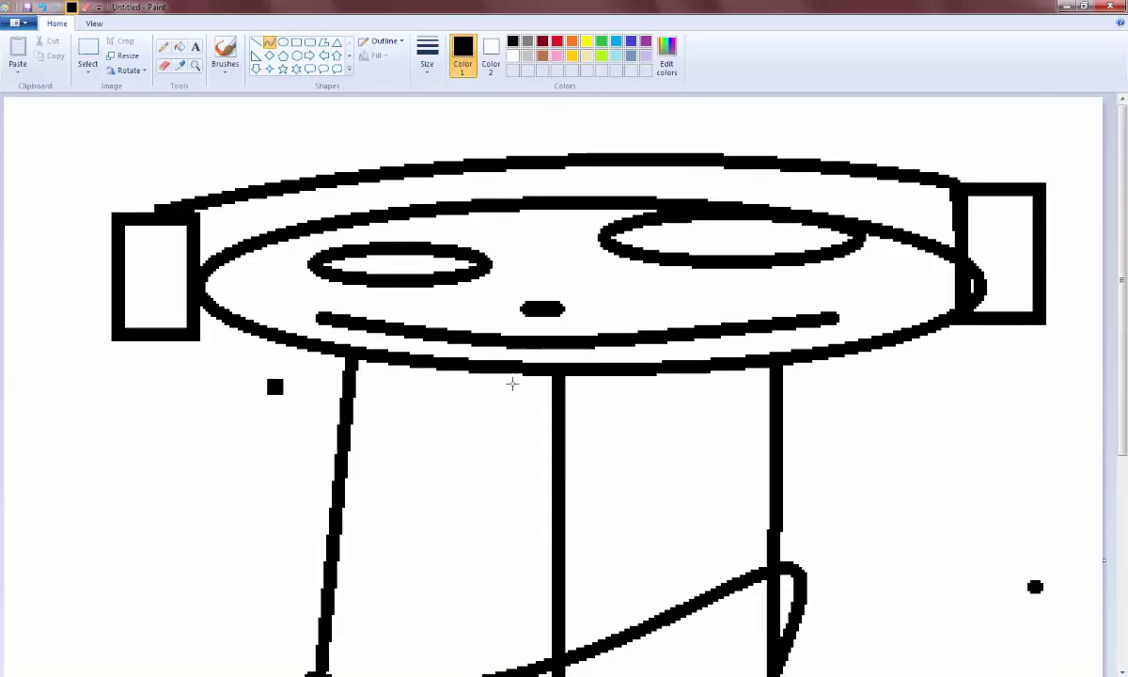
pyautogui.click(284, 55)
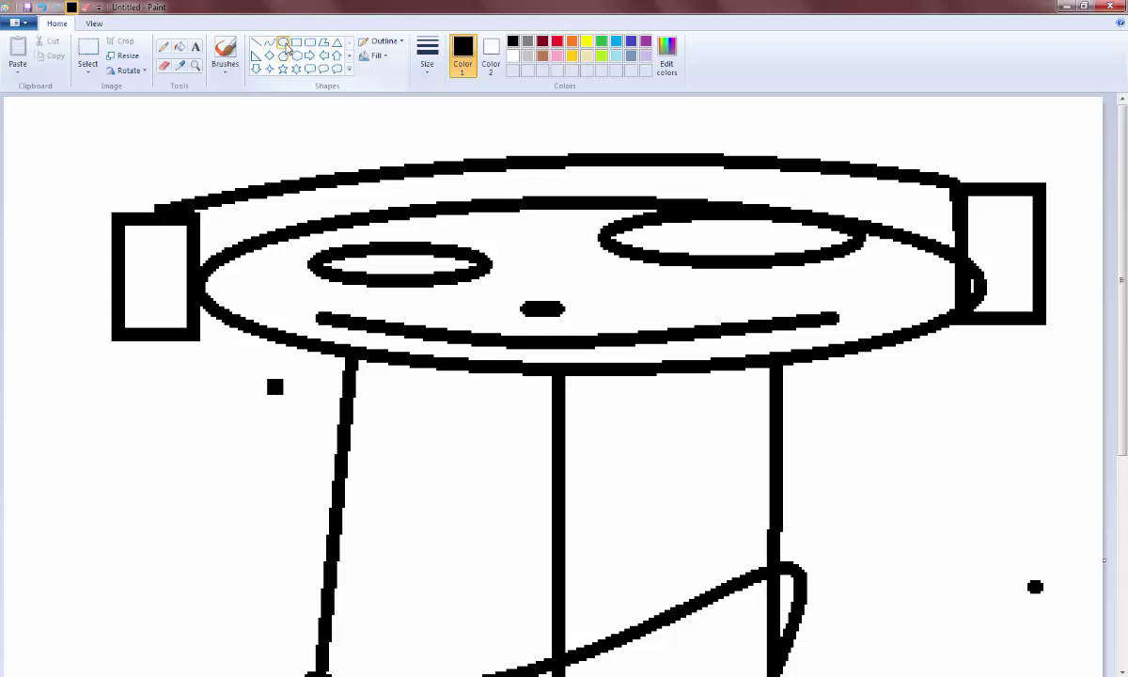
pyautogui.click(270, 42)
pyautogui.moveTo(328, 516)
pyautogui.mouseDown()
pyautogui.moveTo(91, 445)
pyautogui.moveTo(195, 474)
pyautogui.mouseUp()
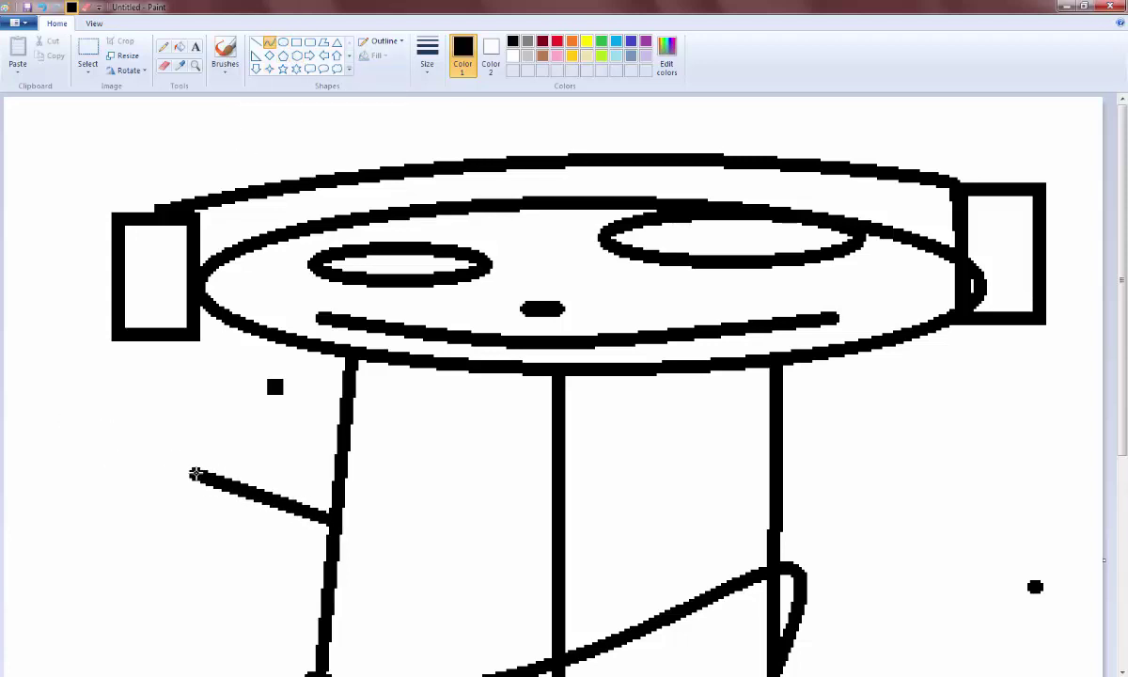
pyautogui.click(283, 43)
pyautogui.moveTo(84, 387); pyautogui.dragTo(197, 504)
pyautogui.click(217, 463)
# Step: Draw two vertical lines inside the round hand and a small upright oval on its left edge as a thumb
pyautogui.click(256, 43)
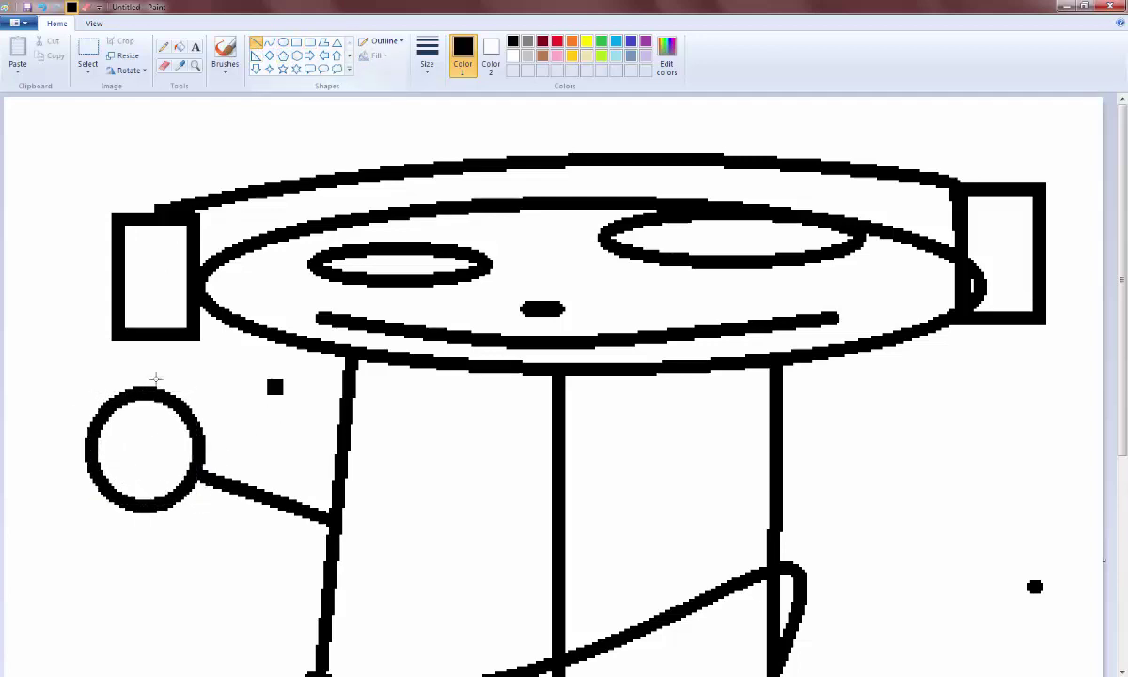
pyautogui.moveTo(114, 400)
pyautogui.mouseDown()
pyautogui.moveTo(123, 500)
pyautogui.moveTo(163, 396)
pyautogui.mouseUp()
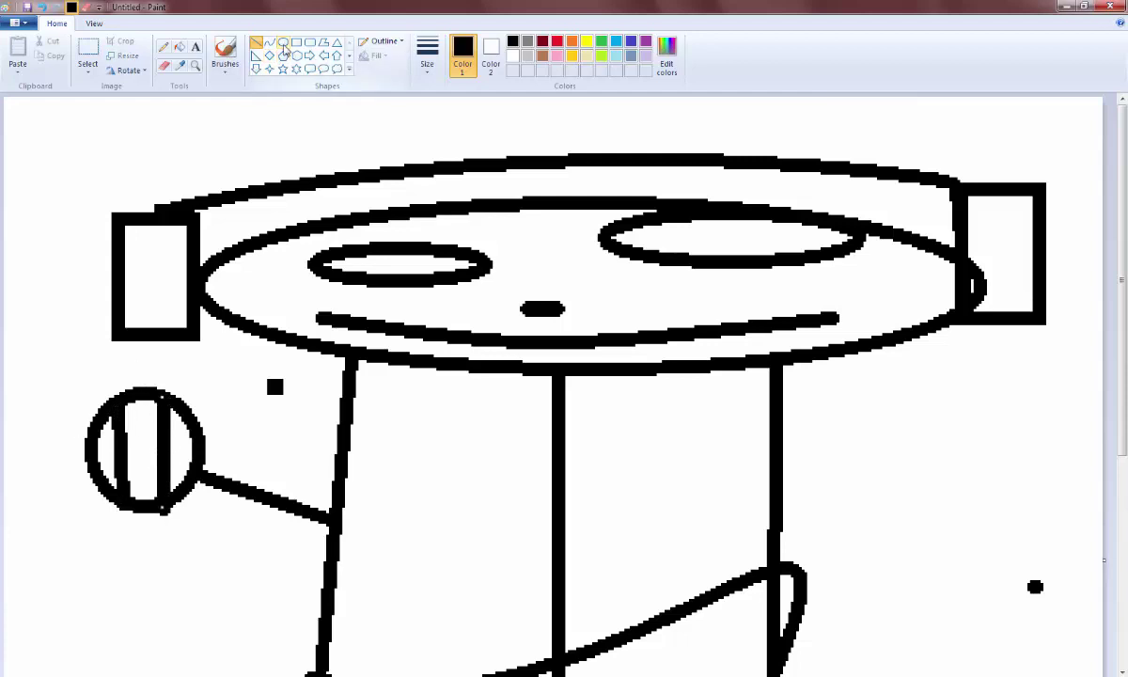
pyautogui.moveTo(52, 420)
pyautogui.mouseDown()
pyautogui.moveTo(87, 475)
pyautogui.moveTo(87, 438)
pyautogui.moveTo(67, 457)
pyautogui.mouseUp()
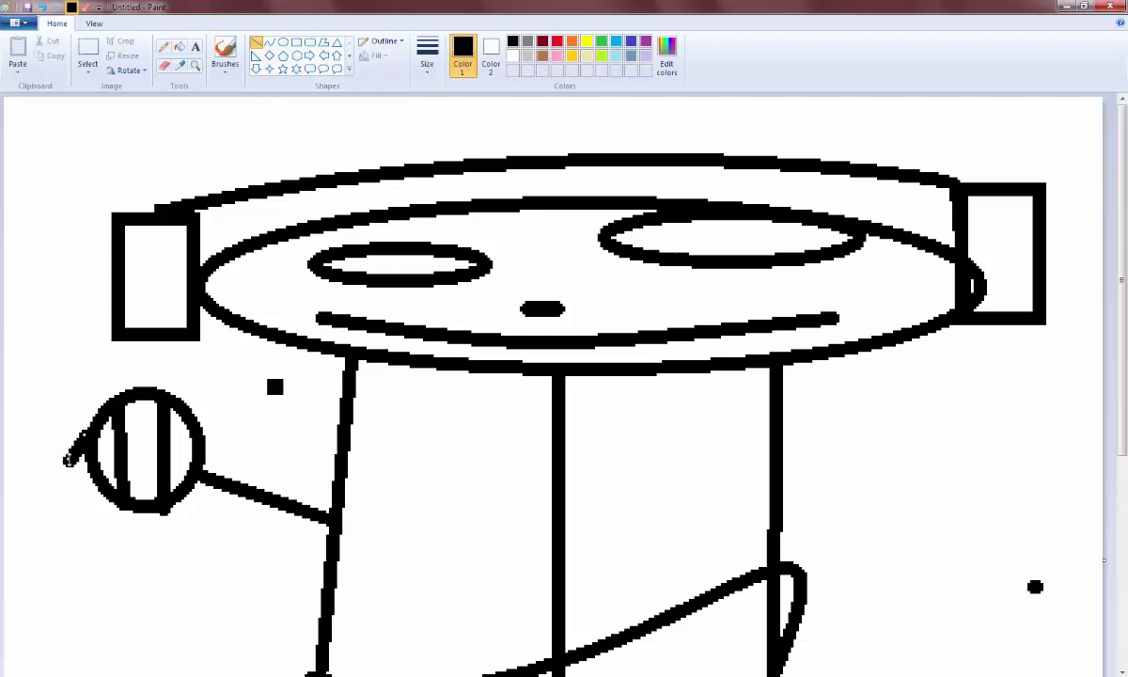
pyautogui.click(281, 45)
pyautogui.moveTo(79, 454)
pyautogui.mouseDown()
pyautogui.moveTo(78, 501)
pyautogui.moveTo(52, 508)
pyautogui.moveTo(89, 473)
pyautogui.mouseUp()
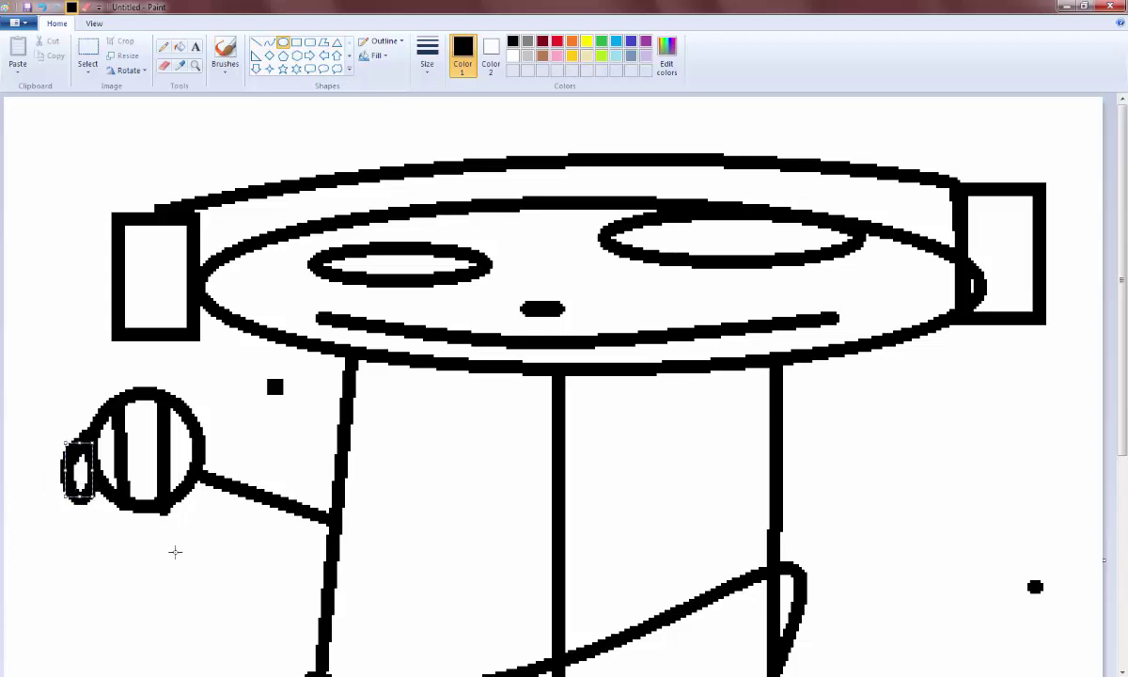
pyautogui.click(174, 552)
# Step: Draw the right arm as a curve from the right body line, bending up to the right rectangle's lower outer corner
pyautogui.scroll(-3, 506, 446)
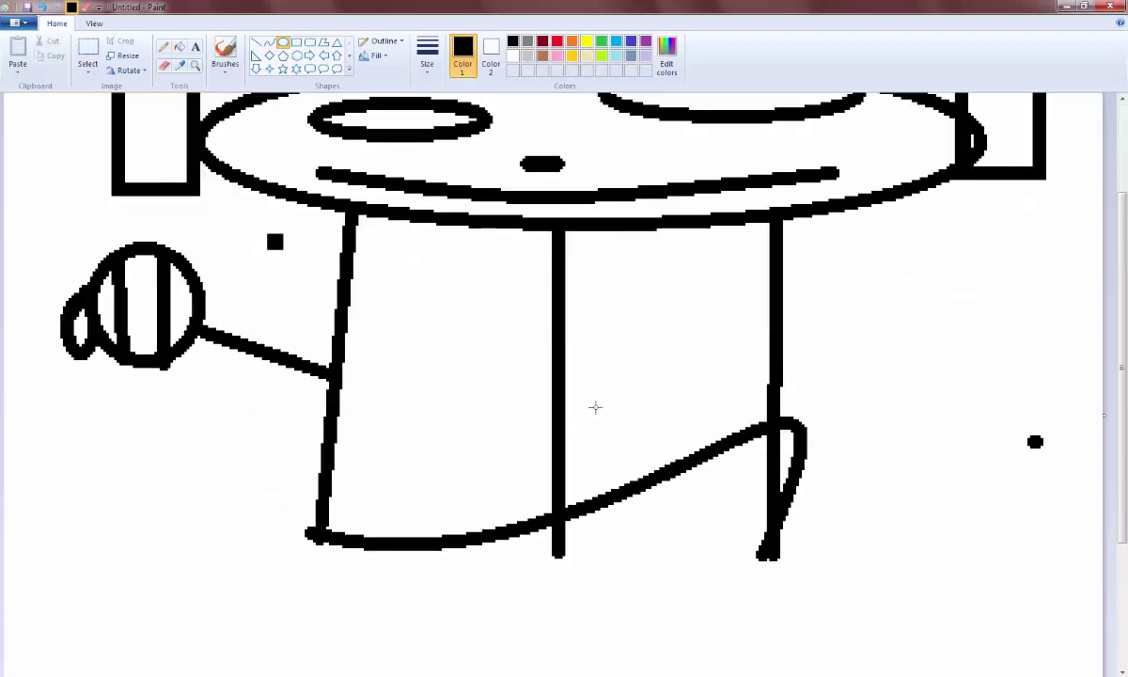
pyautogui.scroll(3, 658, 423)
pyautogui.click(270, 42)
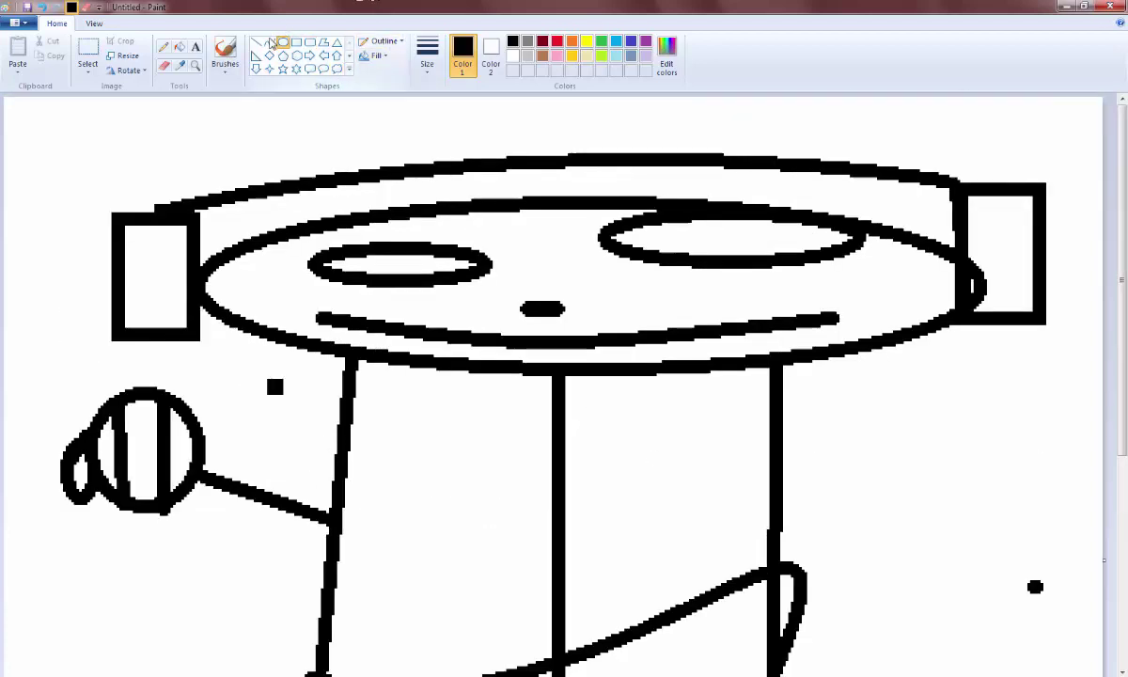
pyautogui.moveTo(785, 499)
pyautogui.mouseDown()
pyautogui.moveTo(1119, 340)
pyautogui.moveTo(1046, 320)
pyautogui.mouseUp()
pyautogui.moveTo(975, 422); pyautogui.dragTo(1034, 575)
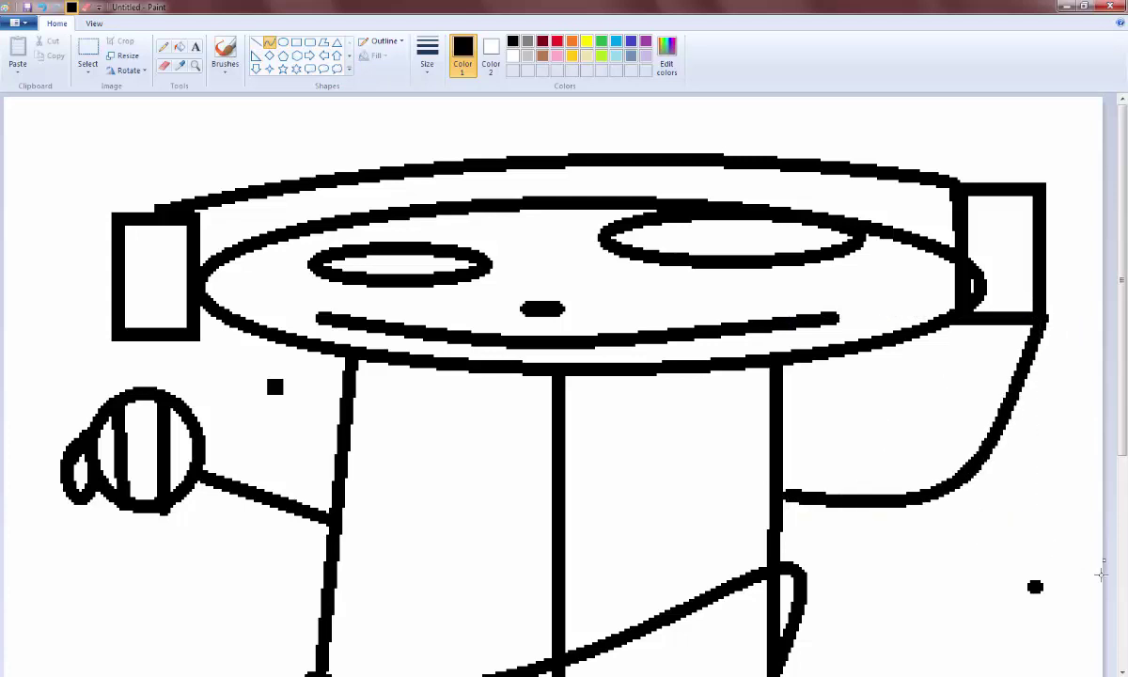
# Step: Draw a small black five-point star inside each eye of the face as a pupil
pyautogui.click(283, 55)
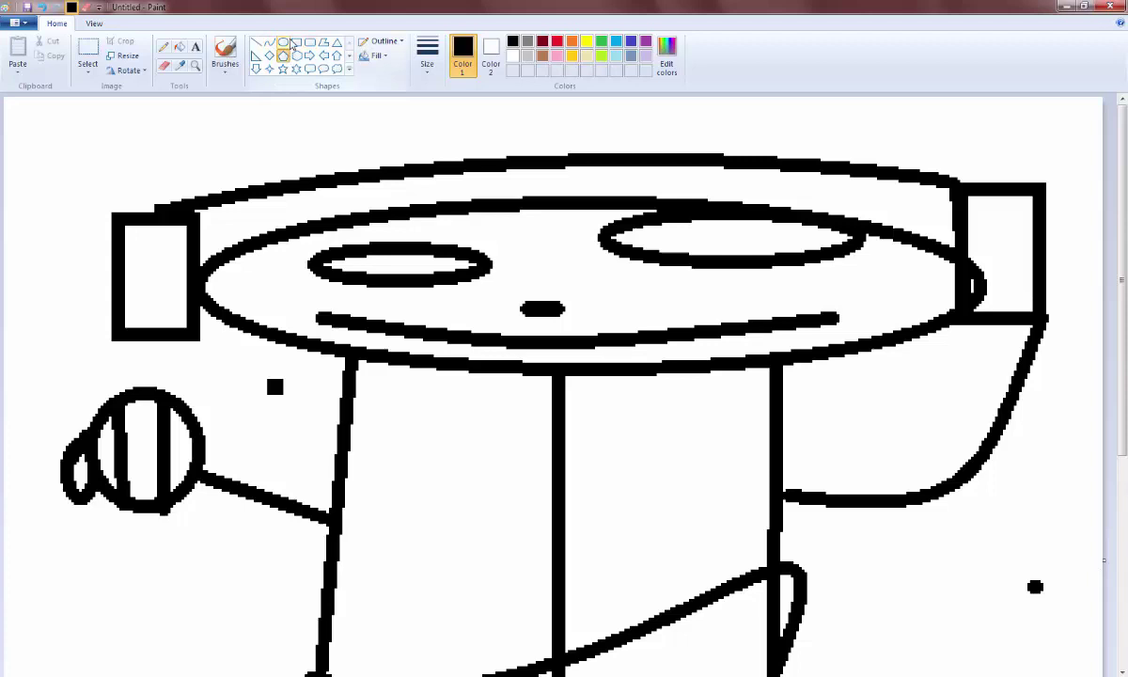
pyautogui.click(283, 69)
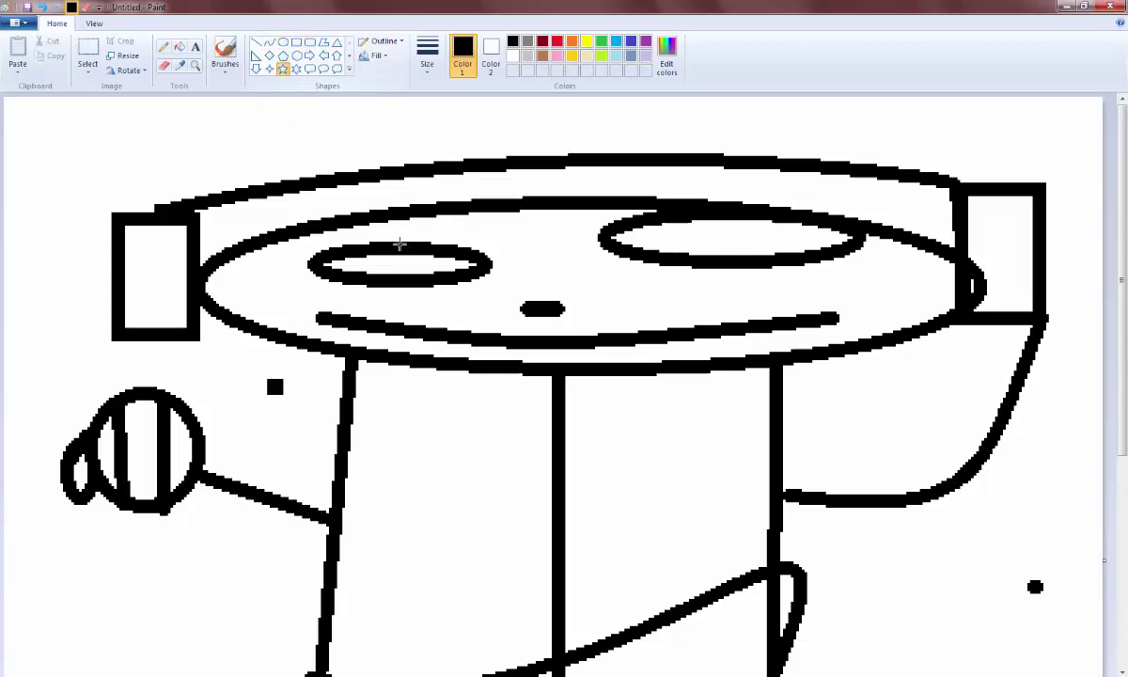
pyautogui.moveTo(376, 231); pyautogui.dragTo(468, 278)
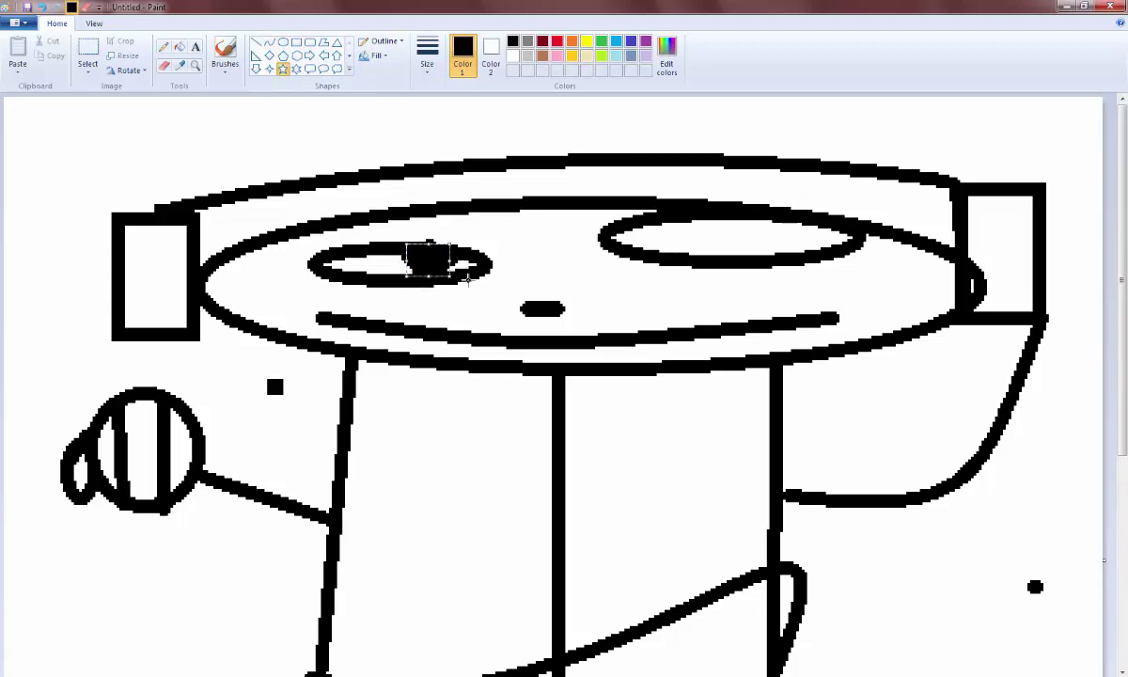
pyautogui.moveTo(655, 218); pyautogui.dragTo(712, 252)
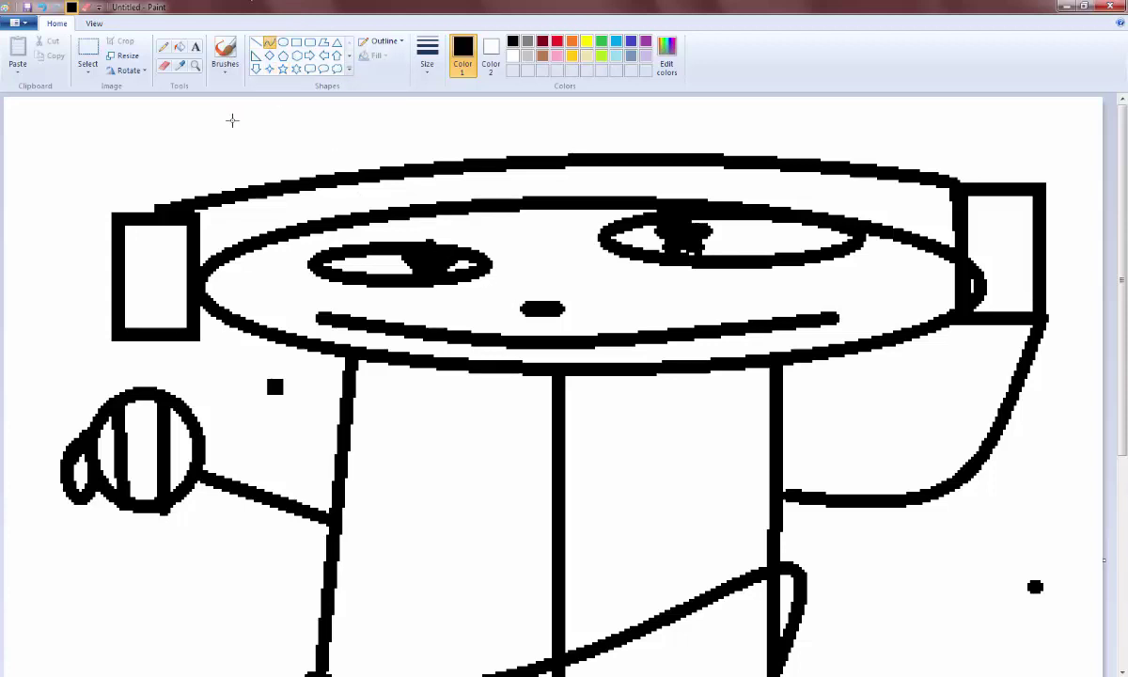
# Step: Fill the face with light yellow, undoing the stray fill between the headband and the head
pyautogui.click(161, 46)
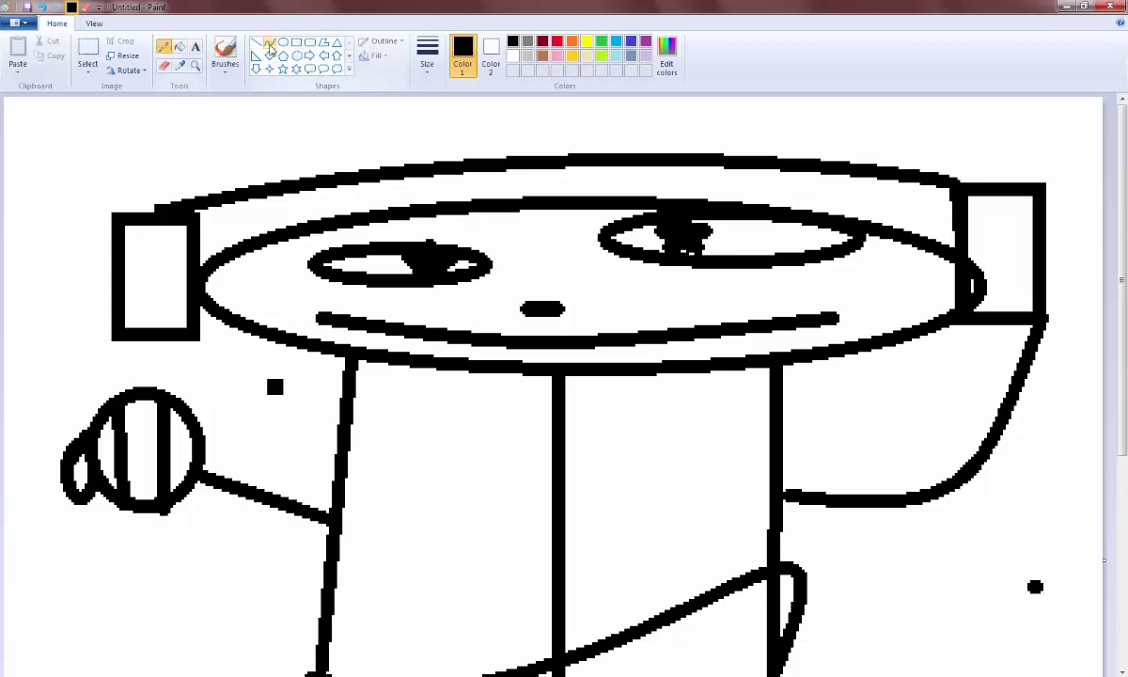
pyautogui.click(587, 40)
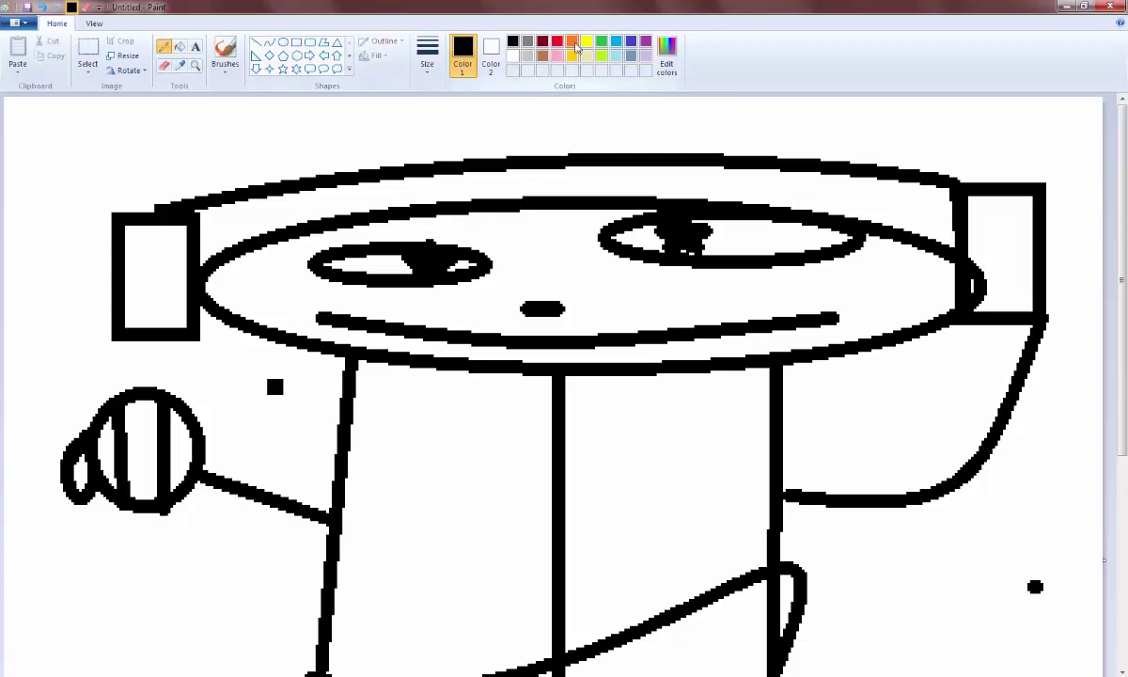
pyautogui.click(178, 45)
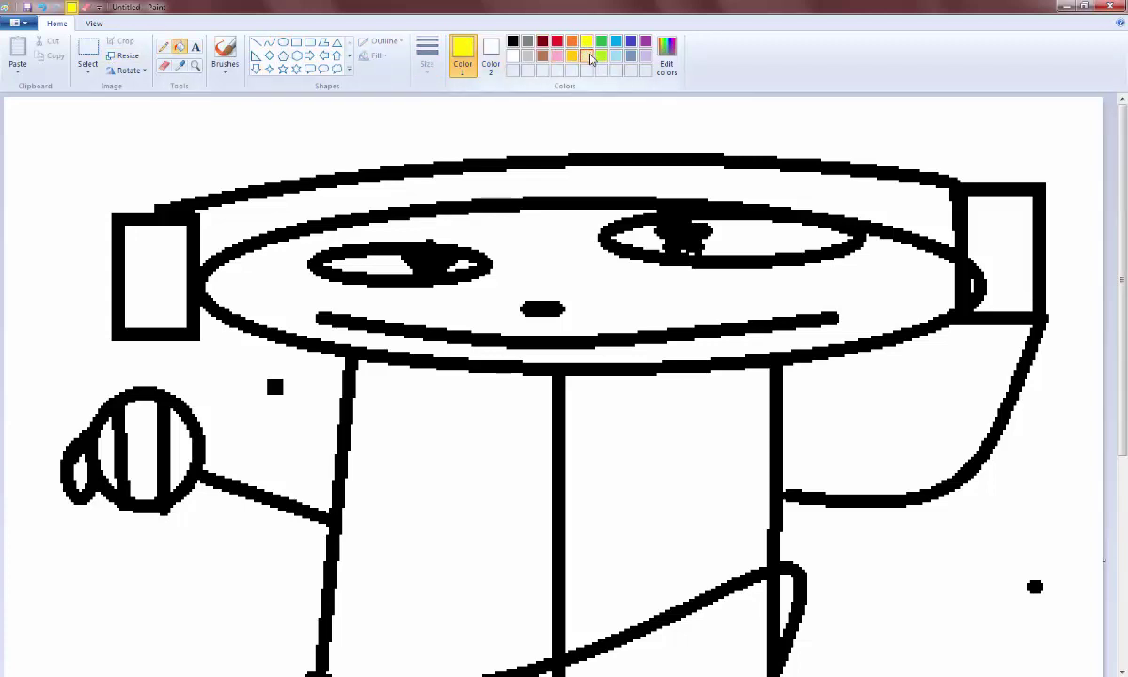
pyautogui.click(589, 56)
pyautogui.click(519, 182)
pyautogui.click(44, 6)
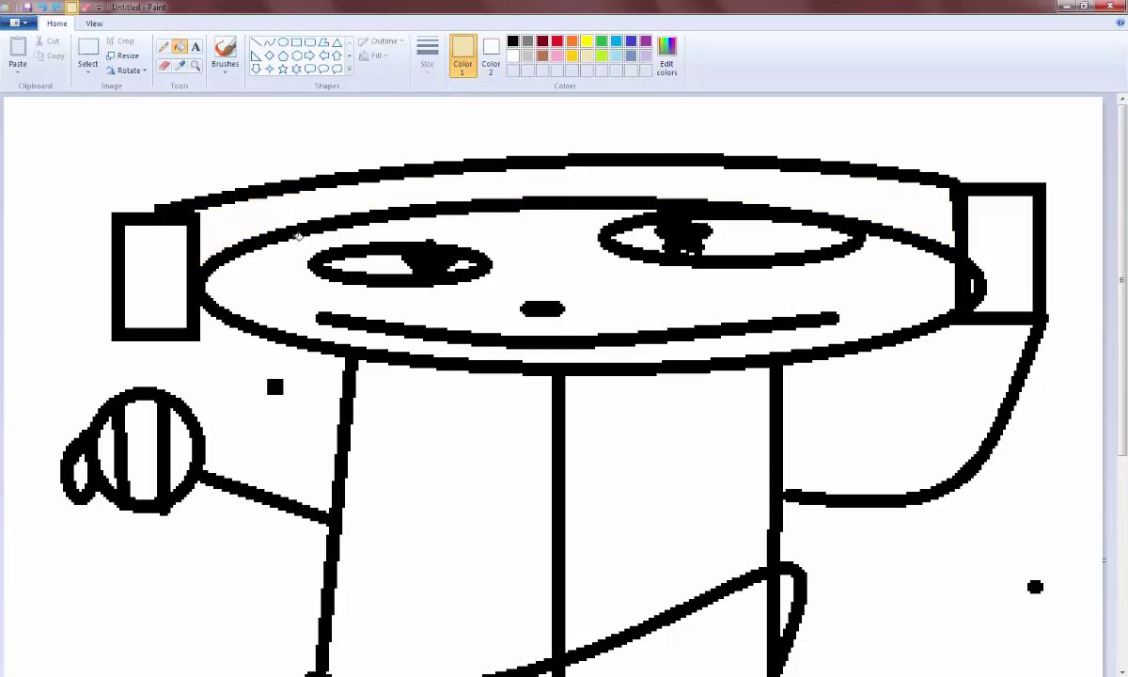
pyautogui.click(540, 344)
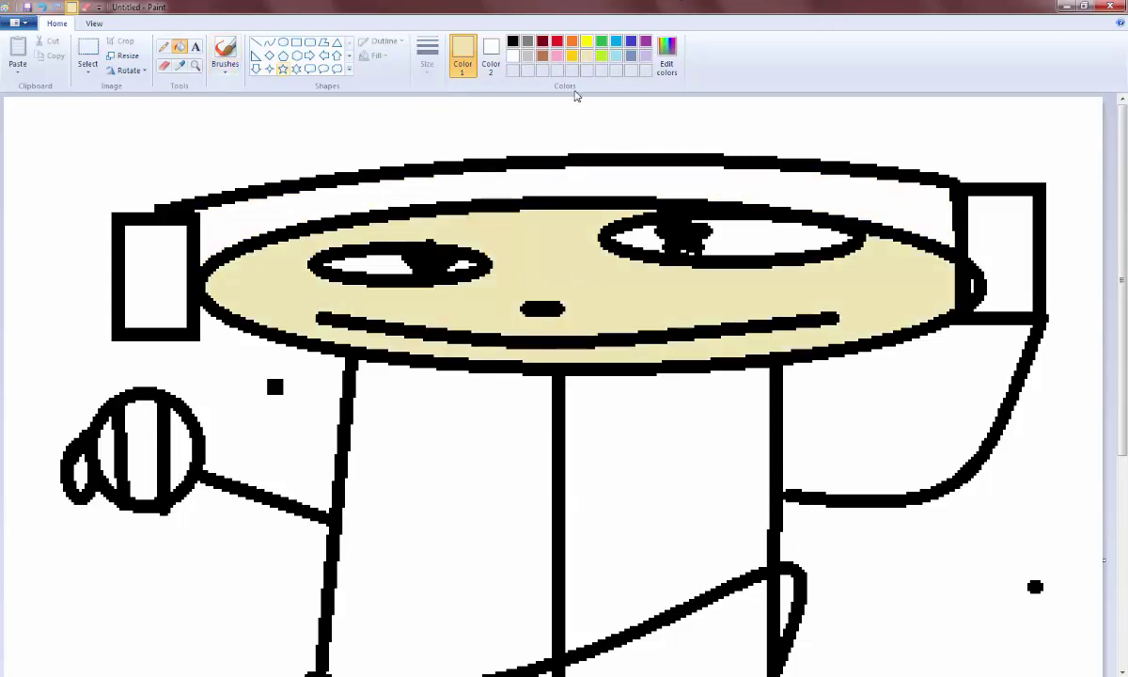
# Step: Recolour both arms and the hand from black to light yellow using the Eraser with Color 1 black and Color 2 light yellow
pyautogui.click(492, 62)
pyautogui.click(587, 56)
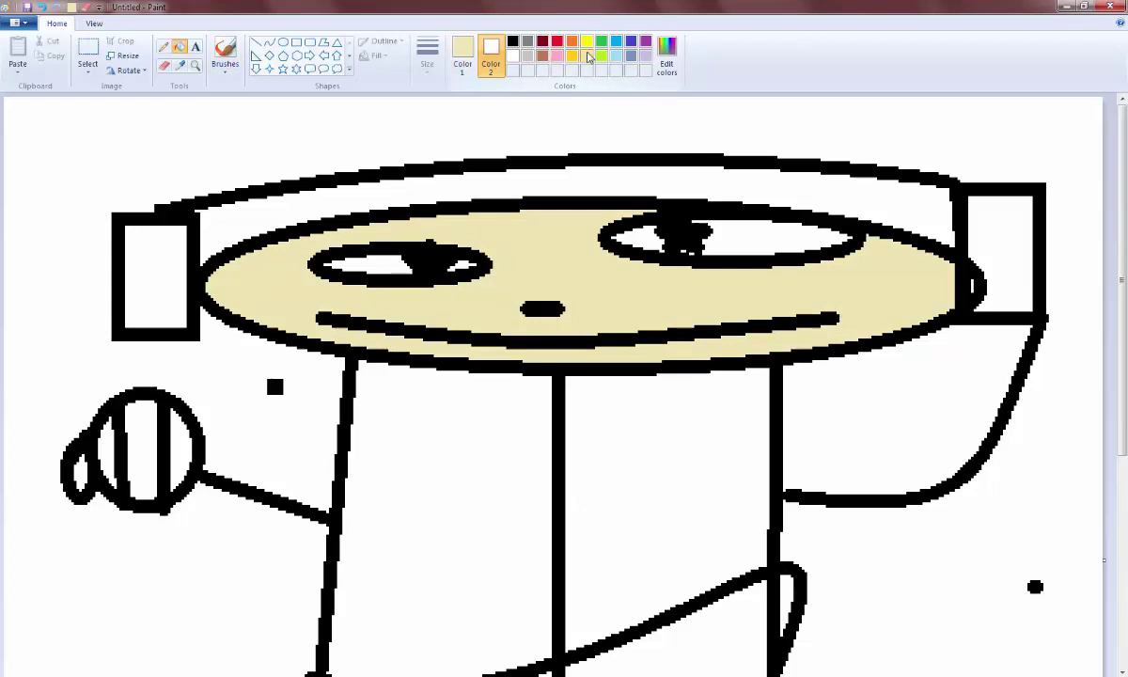
pyautogui.click(466, 62)
pyautogui.click(514, 42)
pyautogui.click(490, 59)
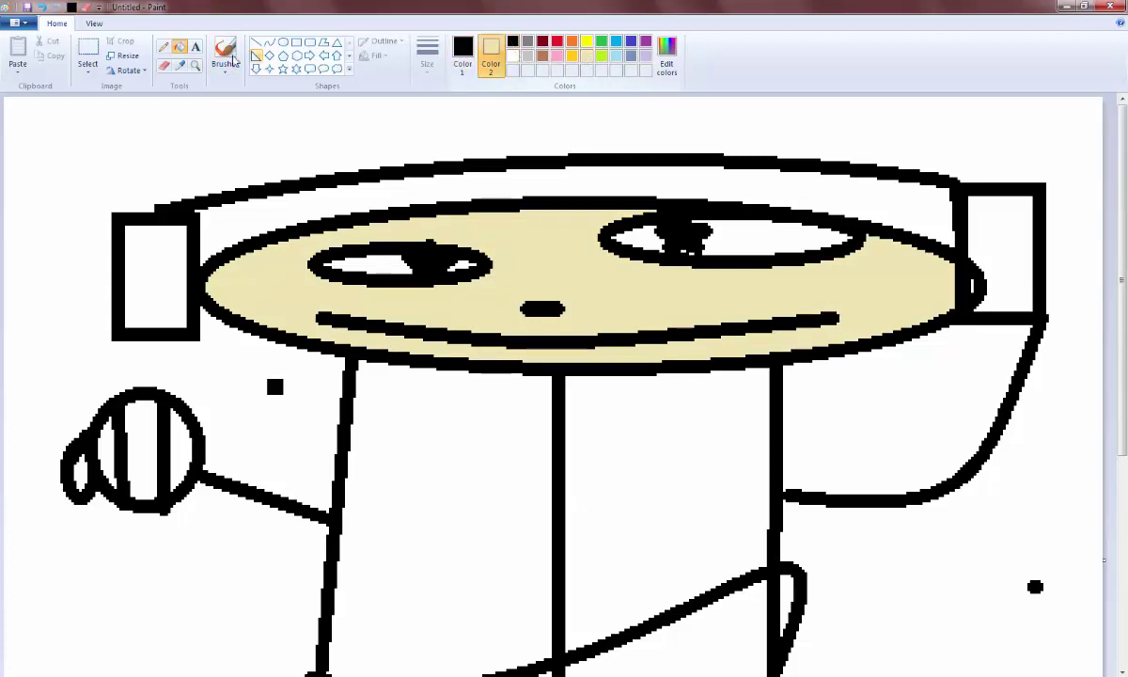
pyautogui.click(165, 65)
pyautogui.moveTo(224, 471)
pyautogui.mouseDown()
pyautogui.moveTo(199, 496)
pyautogui.moveTo(219, 470)
pyautogui.moveTo(224, 486)
pyautogui.moveTo(237, 470)
pyautogui.moveTo(259, 507)
pyautogui.moveTo(327, 537)
pyautogui.moveTo(308, 499)
pyautogui.moveTo(299, 546)
pyautogui.moveTo(256, 458)
pyautogui.moveTo(189, 505)
pyautogui.moveTo(181, 461)
pyautogui.moveTo(108, 537)
pyautogui.moveTo(127, 383)
pyautogui.moveTo(61, 411)
pyautogui.moveTo(63, 467)
pyautogui.moveTo(46, 459)
pyautogui.moveTo(148, 489)
pyautogui.moveTo(192, 403)
pyautogui.moveTo(122, 451)
pyautogui.moveTo(116, 497)
pyautogui.moveTo(170, 535)
pyautogui.moveTo(187, 419)
pyautogui.moveTo(144, 476)
pyautogui.mouseUp()
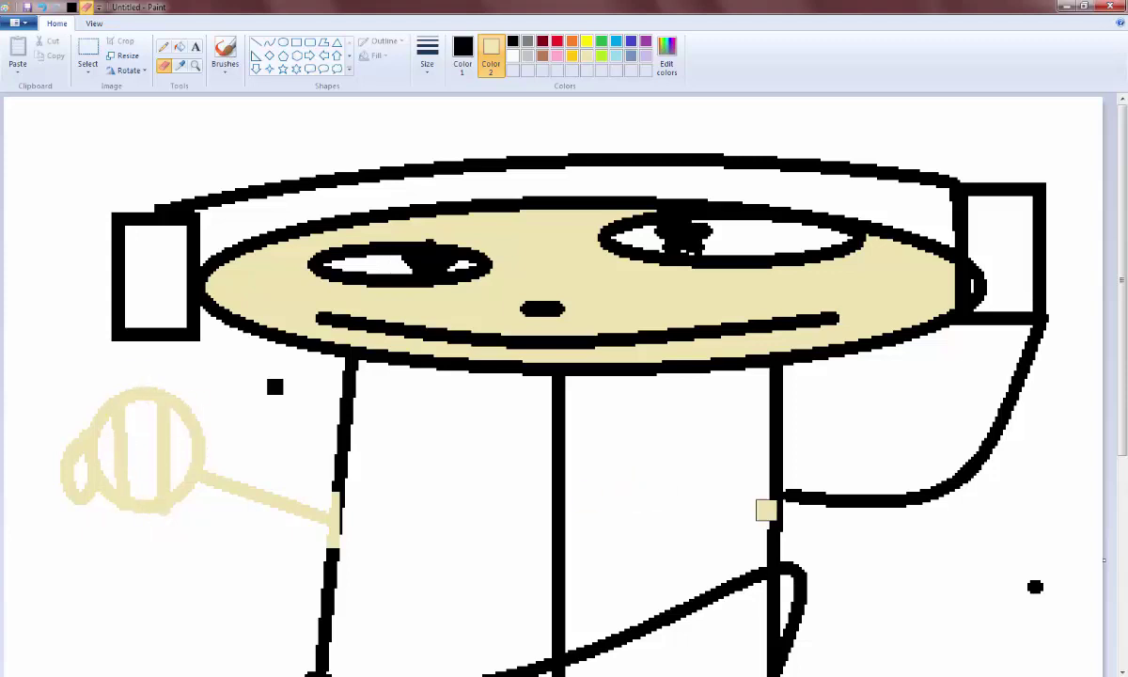
pyautogui.moveTo(794, 498)
pyautogui.mouseDown()
pyautogui.moveTo(1017, 456)
pyautogui.moveTo(1051, 479)
pyautogui.moveTo(909, 480)
pyautogui.moveTo(906, 505)
pyautogui.moveTo(822, 521)
pyautogui.moveTo(920, 497)
pyautogui.moveTo(1028, 356)
pyautogui.mouseUp()
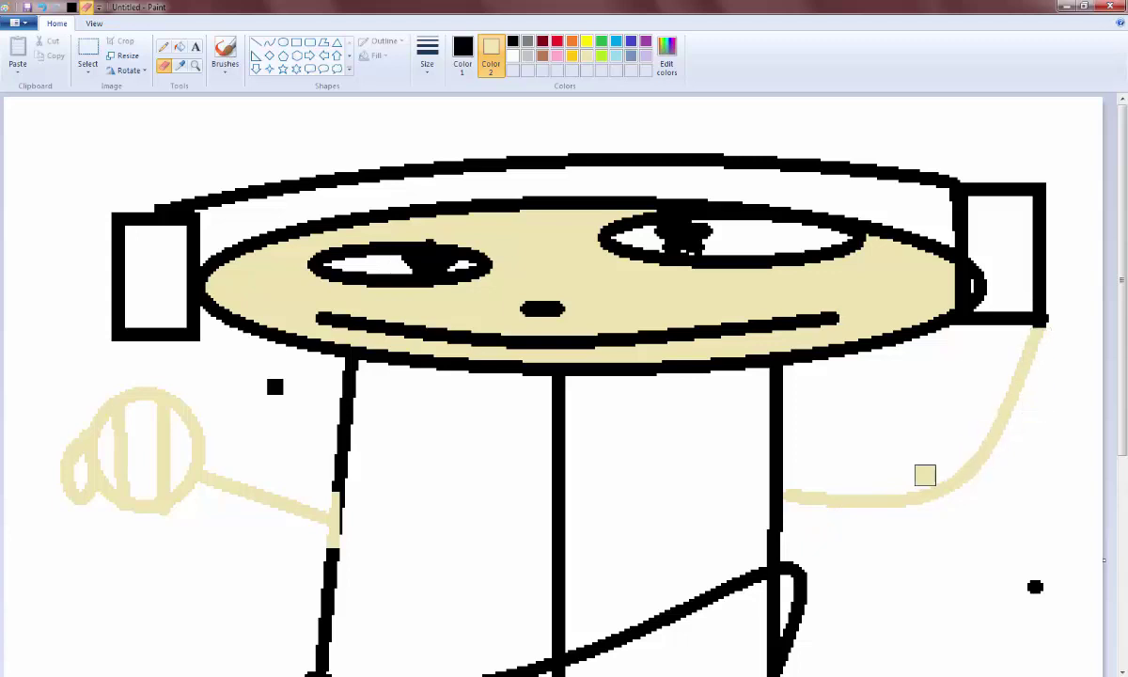
pyautogui.scroll(-5, 645, 467)
pyautogui.scroll(5, 601, 428)
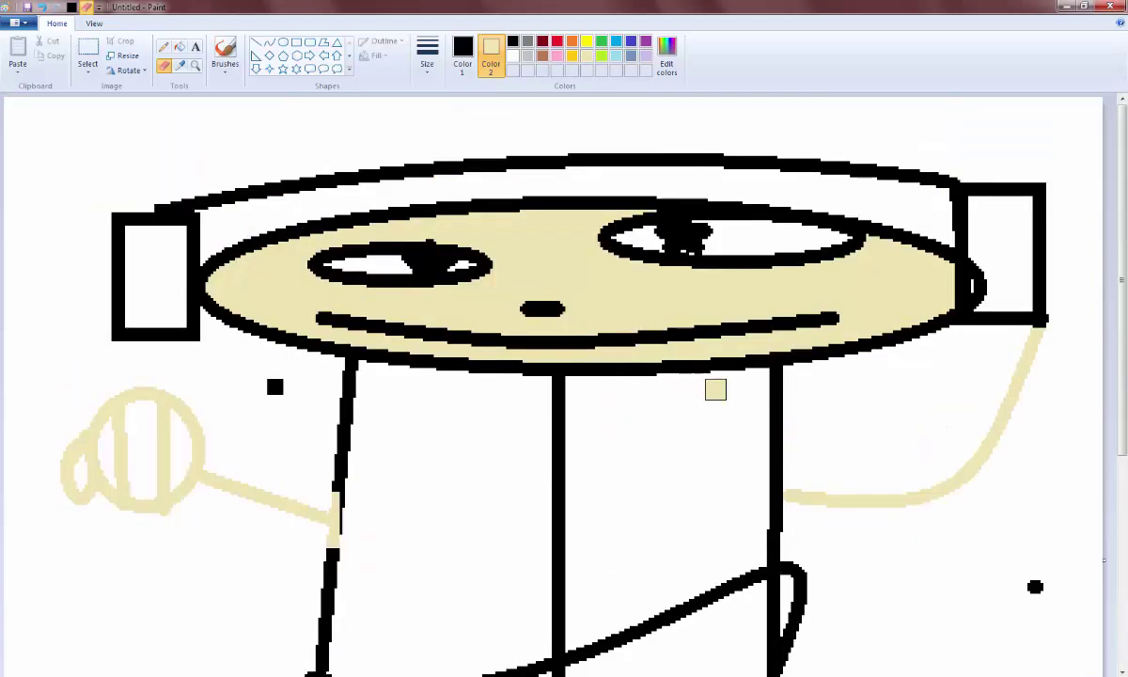
# Step: Set Color 2 to white and fill both headphone rectangles with red
pyautogui.click(601, 40)
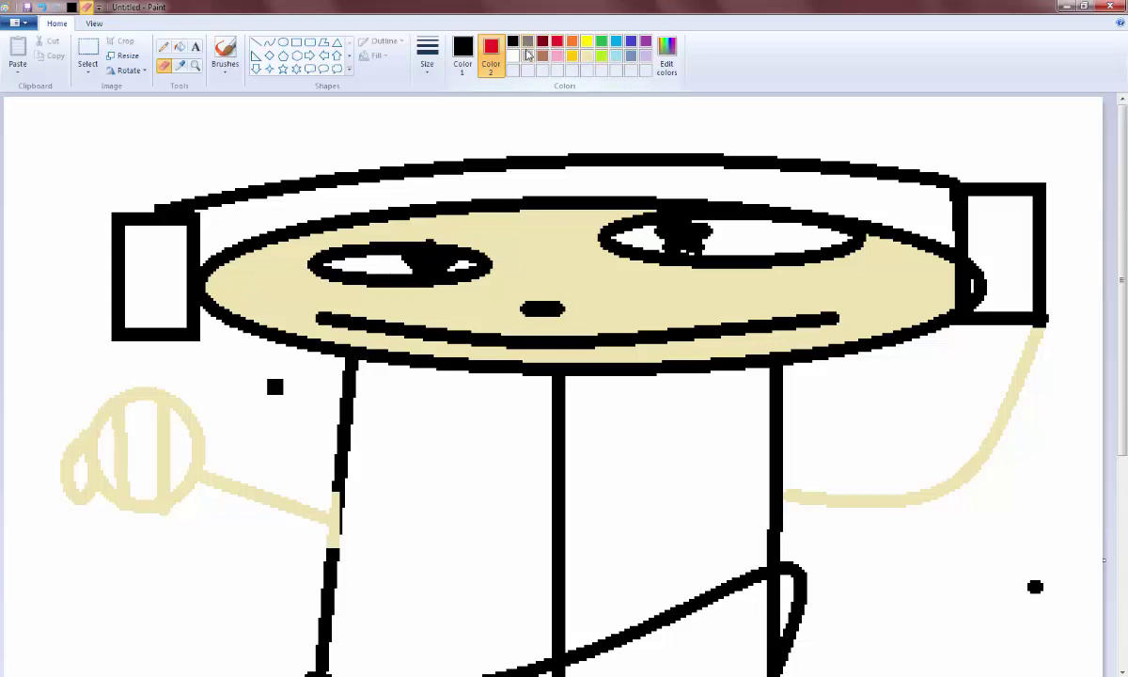
pyautogui.click(512, 56)
pyautogui.click(463, 52)
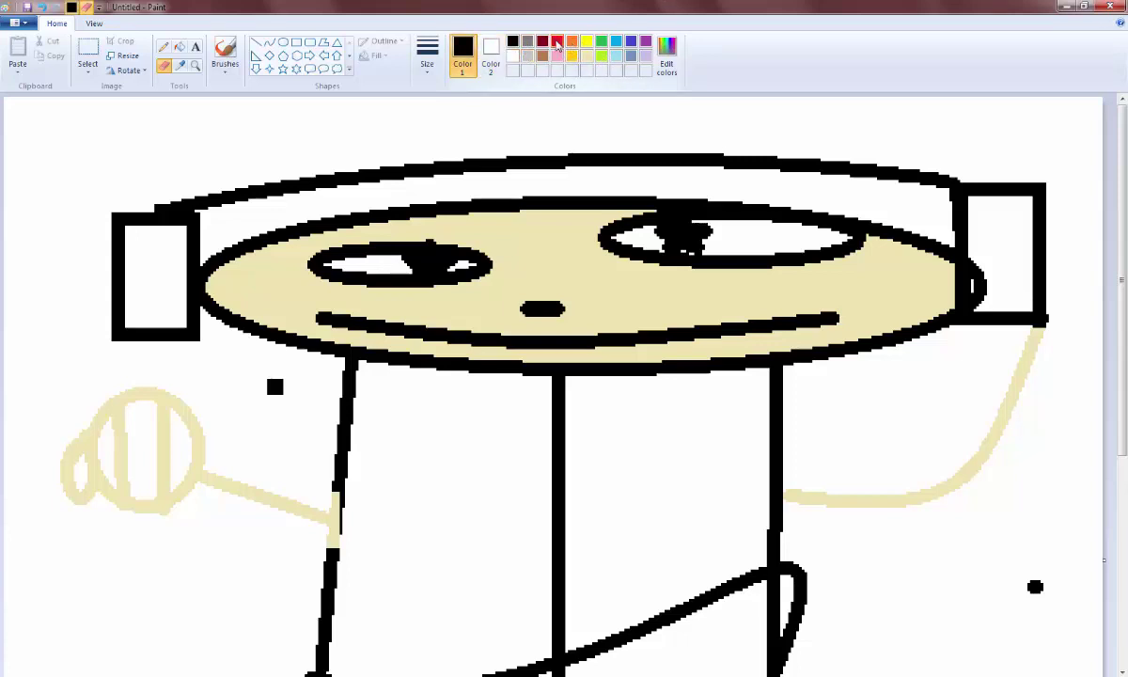
pyautogui.click(557, 41)
pyautogui.click(171, 299)
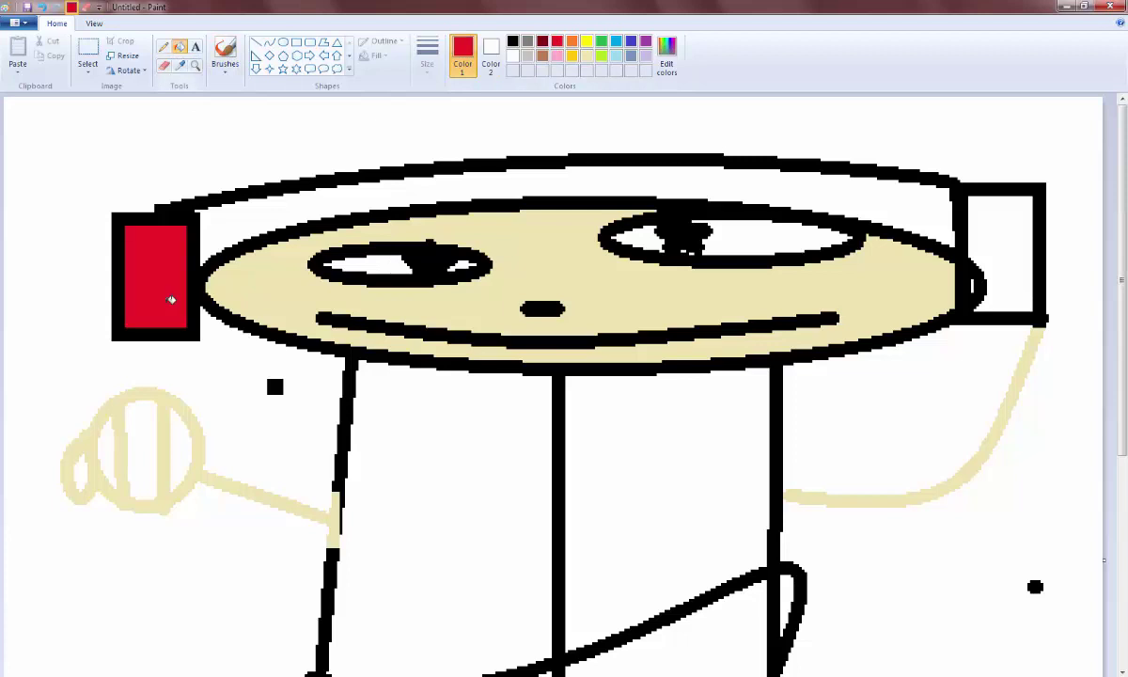
pyautogui.click(976, 256)
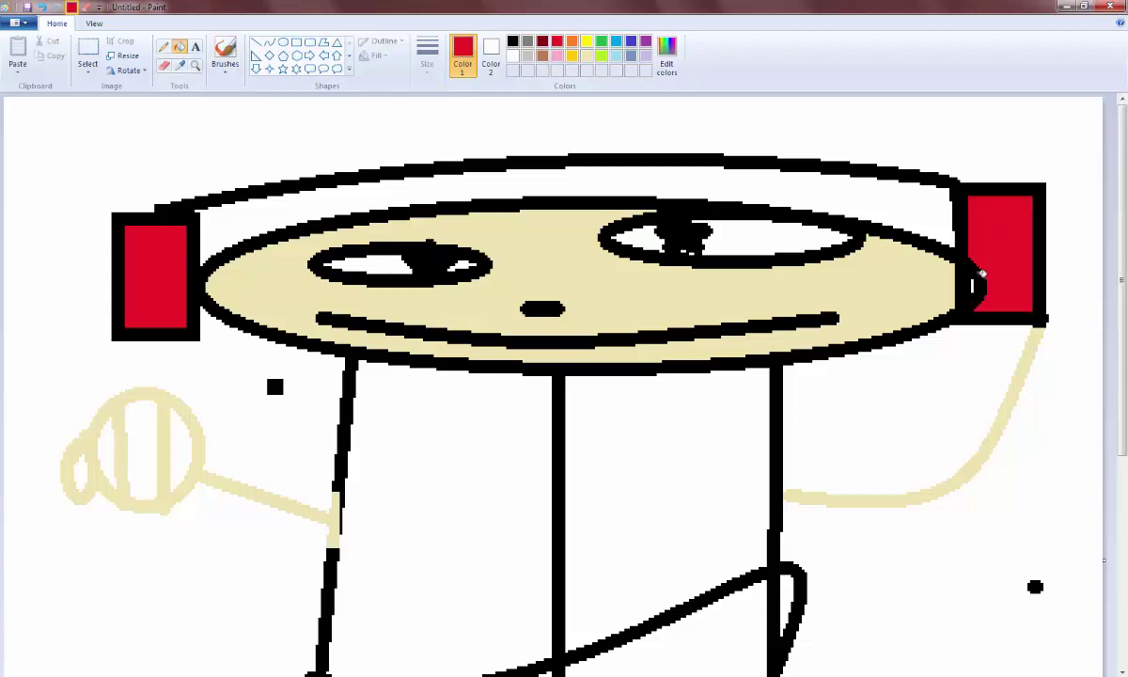
# Step: Brush white highlights along the upper and left inner edges of both red headphone rectangles
pyautogui.click(556, 55)
pyautogui.click(224, 66)
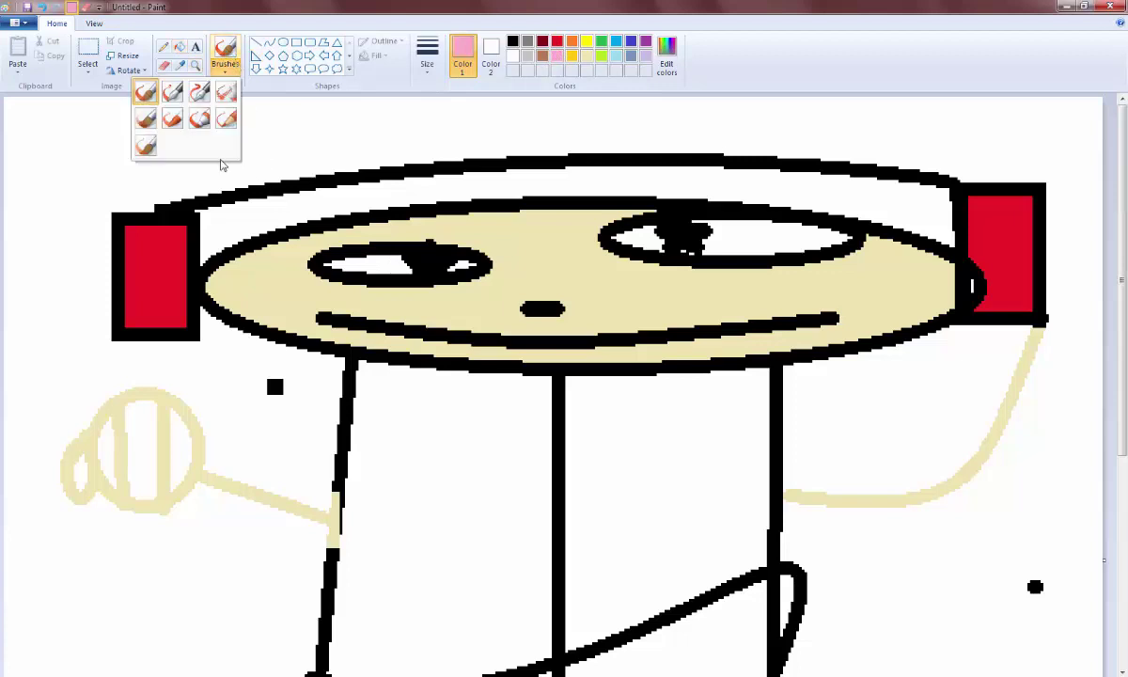
pyautogui.click(212, 86)
pyautogui.moveTo(137, 235)
pyautogui.mouseDown()
pyautogui.moveTo(133, 313)
pyautogui.moveTo(137, 229)
pyautogui.moveTo(186, 231)
pyautogui.mouseUp()
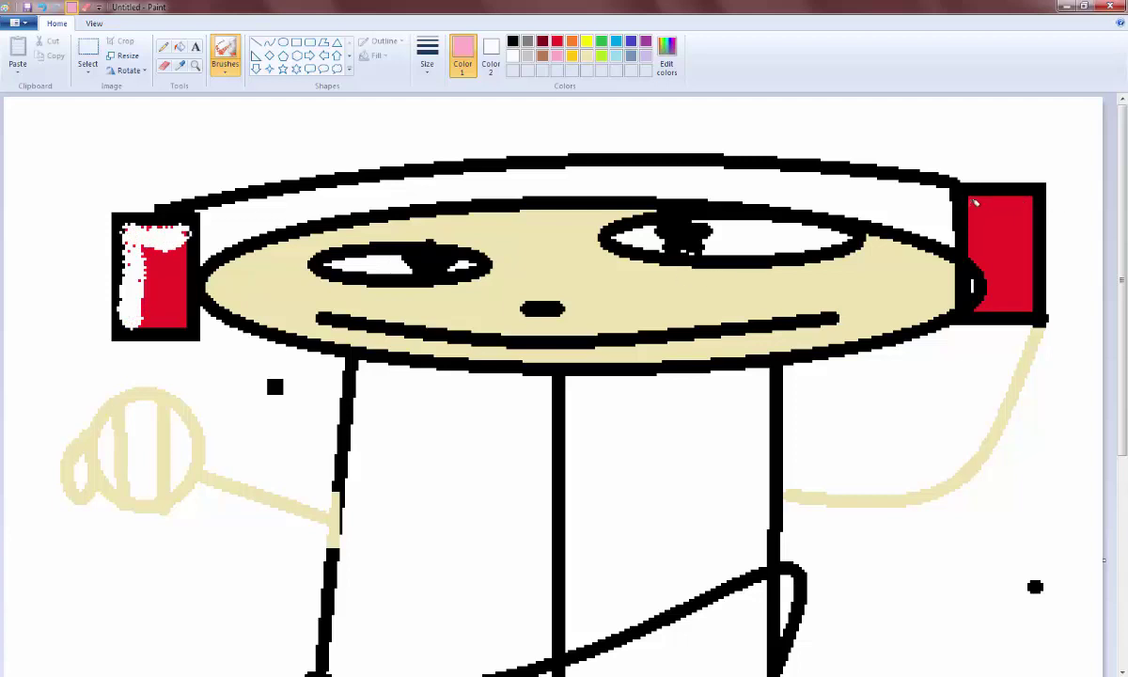
pyautogui.moveTo(975, 202)
pyautogui.mouseDown()
pyautogui.moveTo(976, 247)
pyautogui.moveTo(971, 201)
pyautogui.moveTo(1007, 214)
pyautogui.mouseUp()
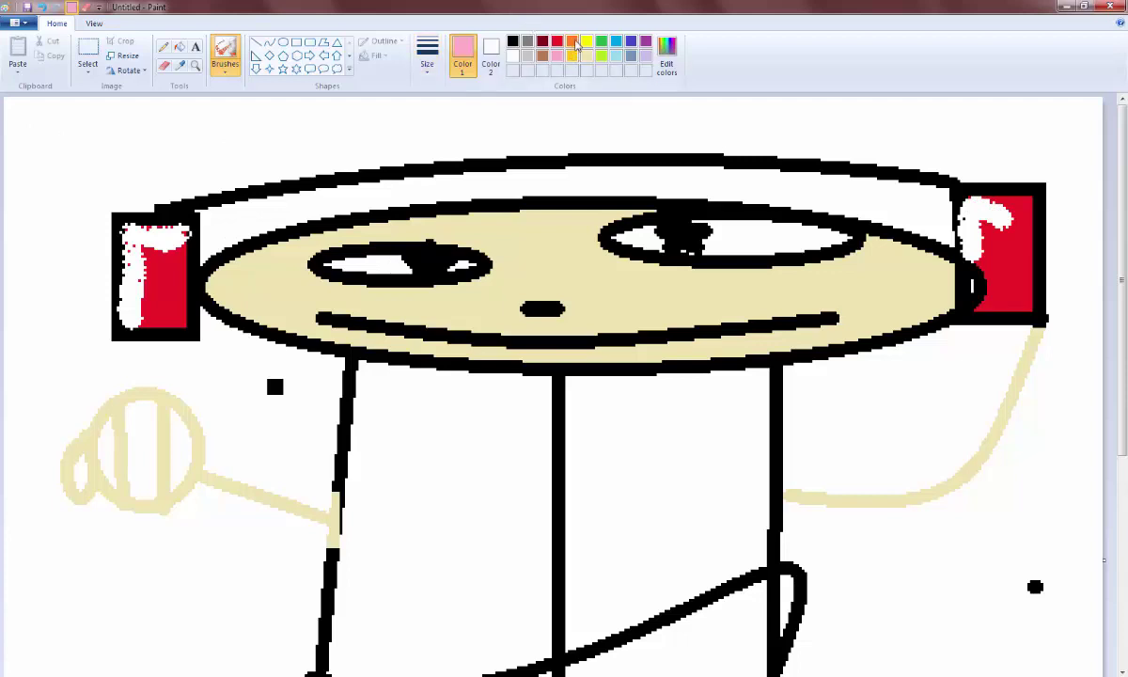
# Step: Set Color 1 and Color 2 to yellow, trying brush strokes on the lower face and undoing them
pyautogui.click(588, 42)
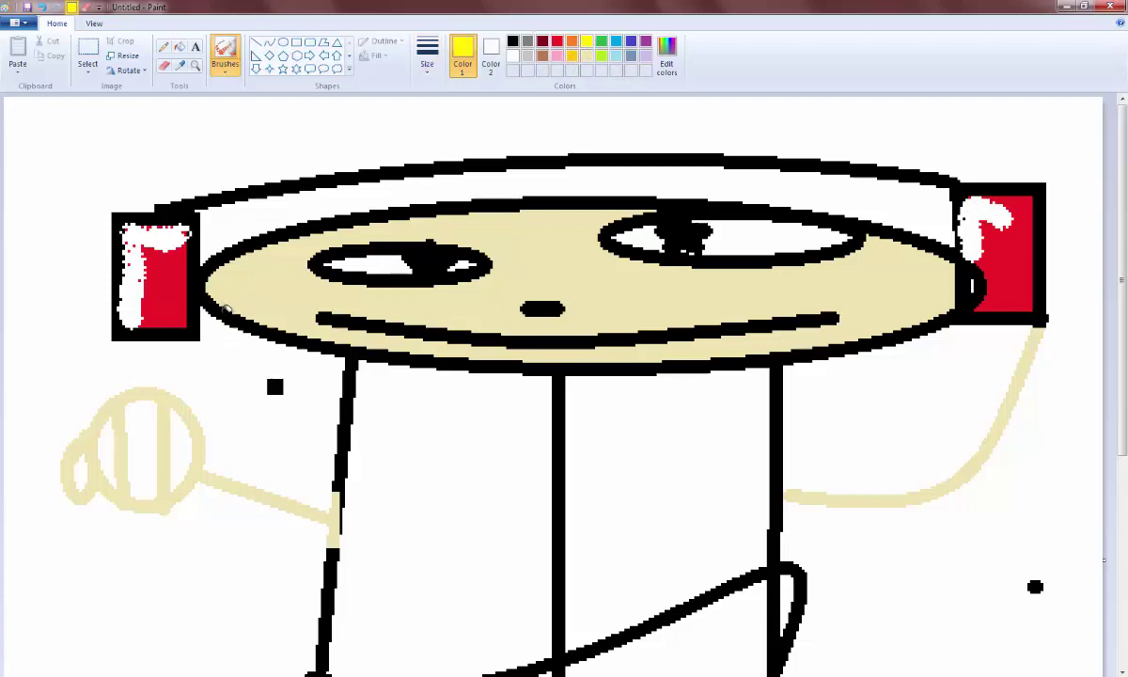
pyautogui.moveTo(214, 284); pyautogui.dragTo(226, 291)
pyautogui.click(41, 7)
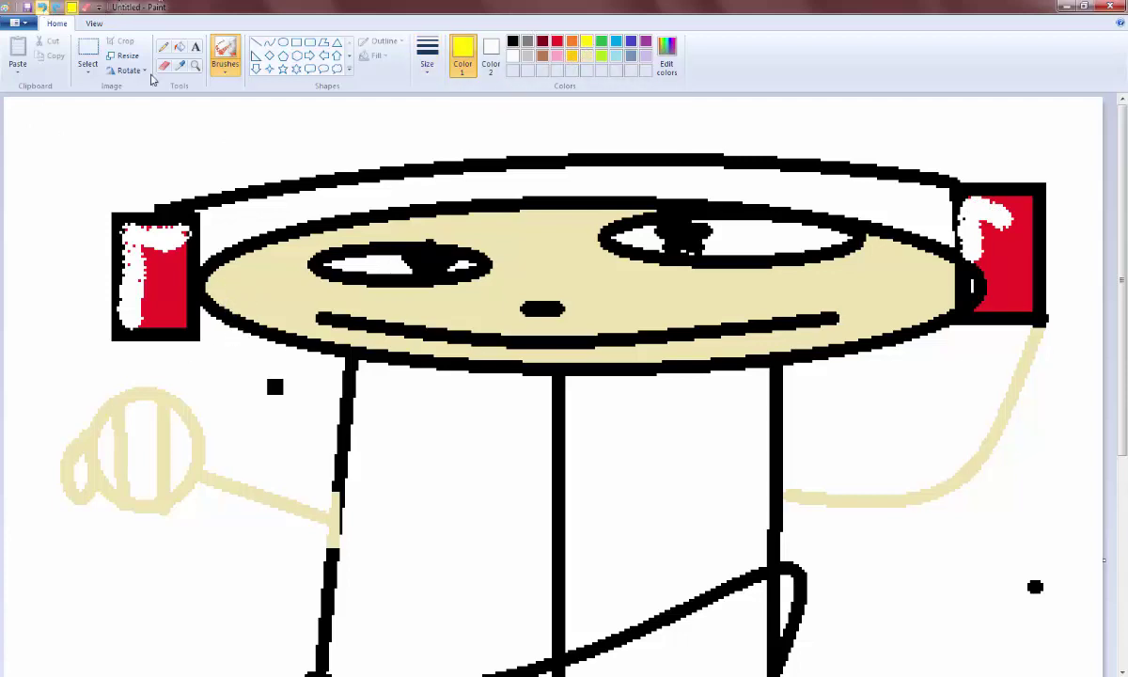
pyautogui.click(491, 56)
pyautogui.click(587, 41)
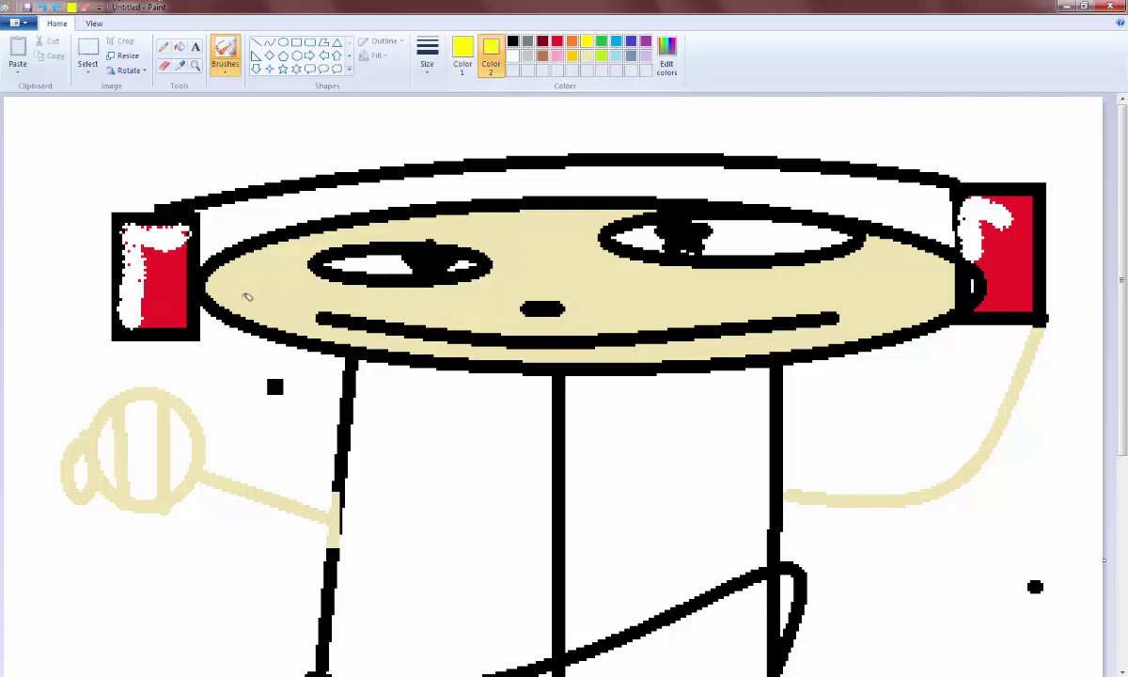
pyautogui.moveTo(257, 308)
pyautogui.mouseDown()
pyautogui.moveTo(290, 310)
pyautogui.moveTo(444, 331)
pyautogui.mouseUp()
pyautogui.click(42, 7)
# Step: Paint a row of short slanted yellow brush strokes along the lower edge of the face as stubble
pyautogui.click(228, 69)
pyautogui.click(138, 86)
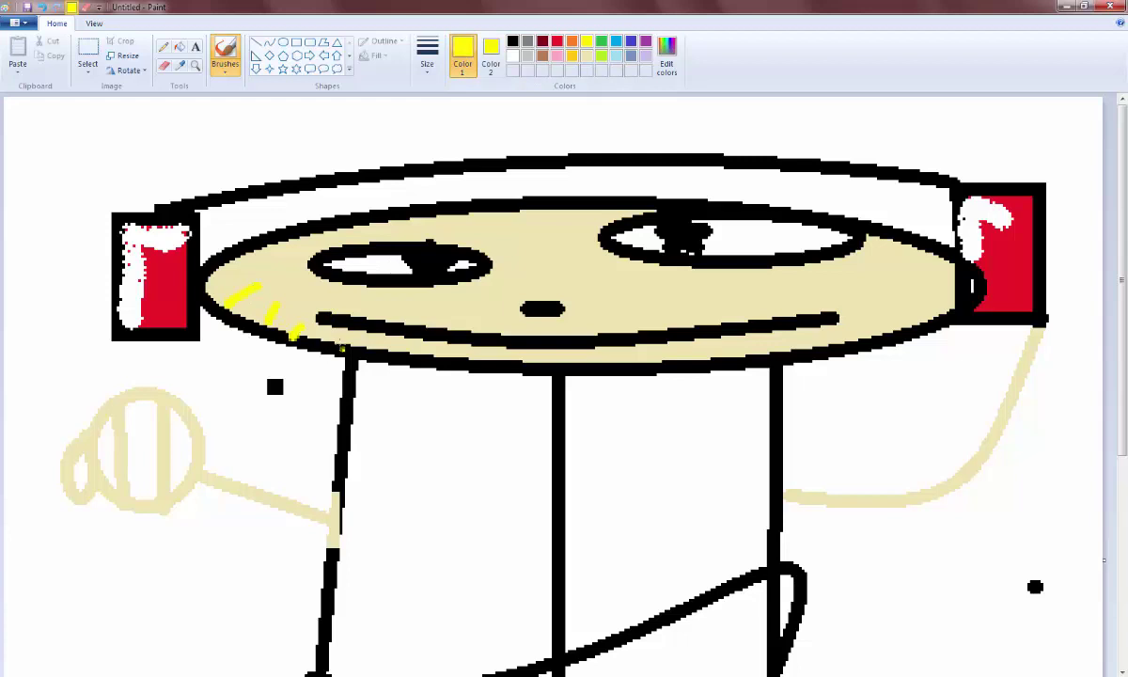
pyautogui.moveTo(383, 354)
pyautogui.mouseDown()
pyautogui.moveTo(403, 327)
pyautogui.moveTo(561, 354)
pyautogui.moveTo(626, 331)
pyautogui.mouseUp()
pyautogui.moveTo(650, 369)
pyautogui.mouseDown()
pyautogui.moveTo(741, 349)
pyautogui.moveTo(829, 305)
pyautogui.mouseUp()
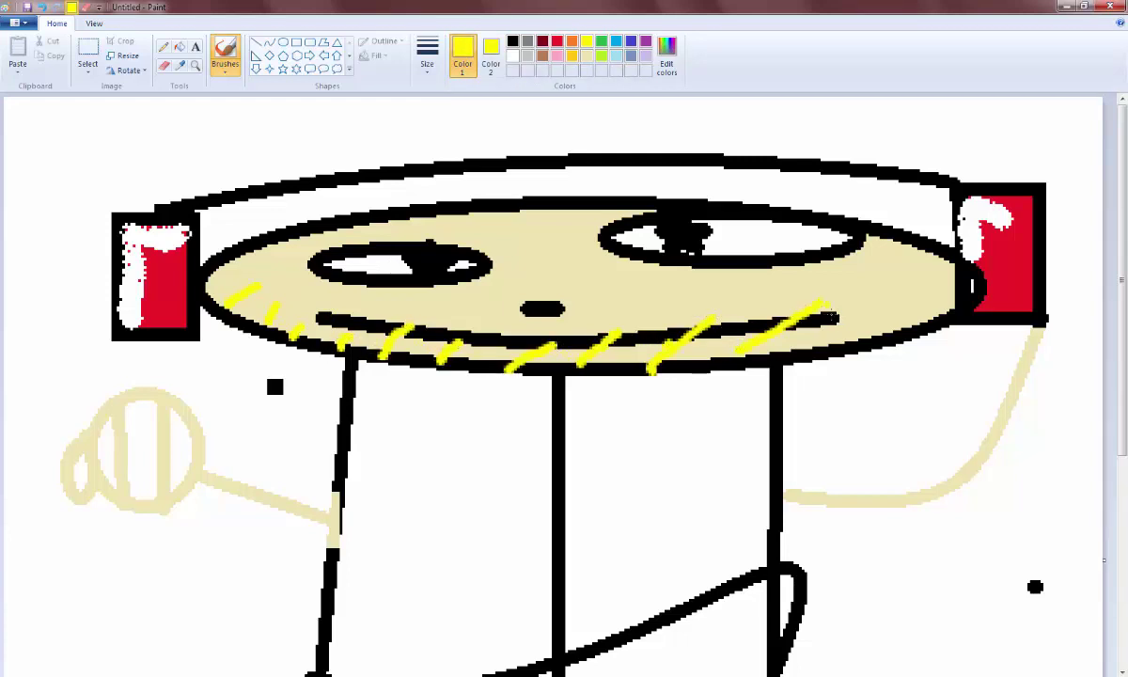
pyautogui.moveTo(906, 289); pyautogui.dragTo(911, 291)
pyautogui.moveTo(934, 331); pyautogui.dragTo(941, 298)
# Step: Fill the entire left eye with red, including its outline, star pupil and remaining white sliver
pyautogui.click(557, 40)
pyautogui.click(180, 48)
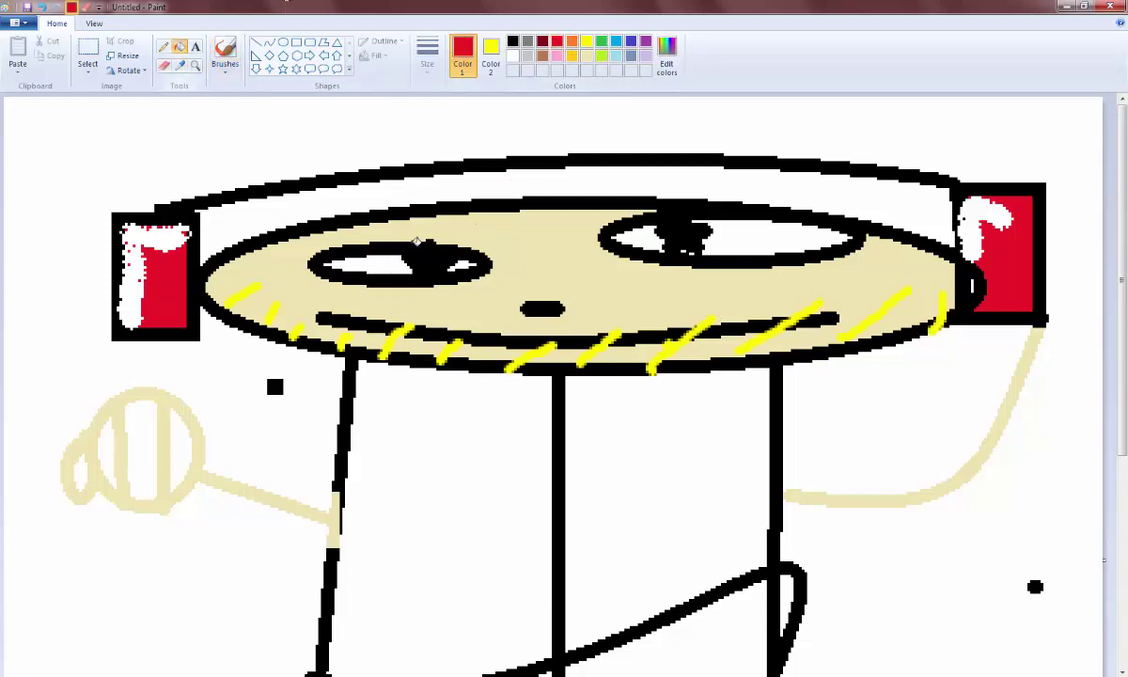
pyautogui.click(386, 265)
pyautogui.click(433, 251)
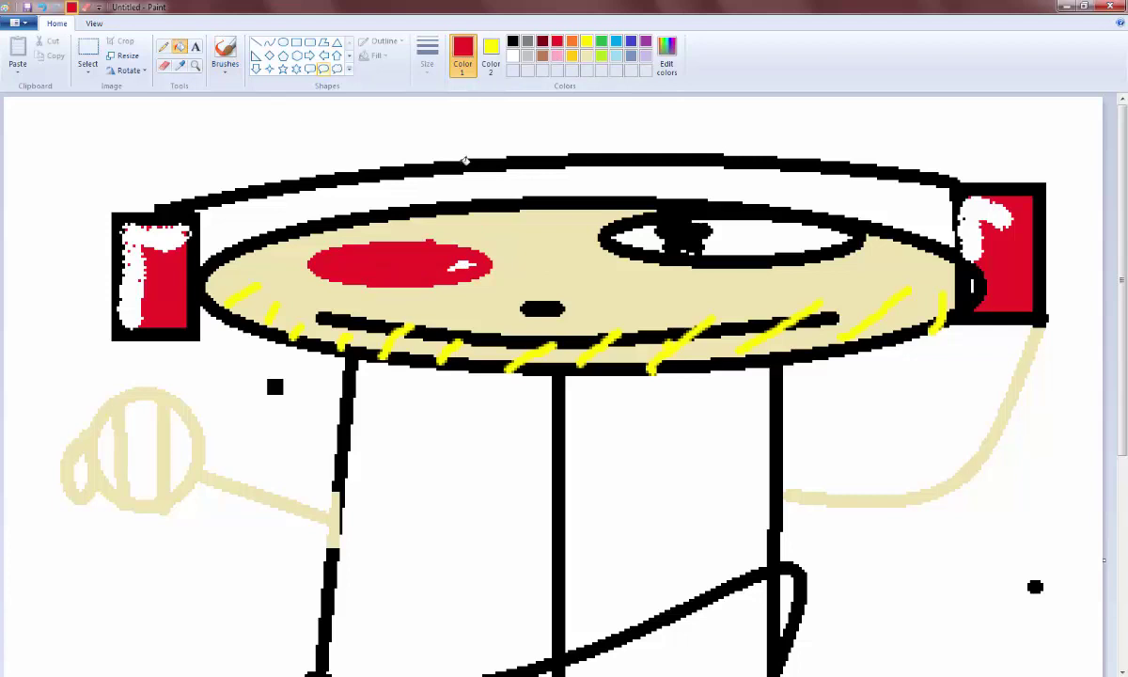
pyautogui.click(462, 264)
# Step: Fill the white areas of the right eye with red, undoing the fill applied to its black pupil and outline
pyautogui.click(621, 230)
pyautogui.click(668, 214)
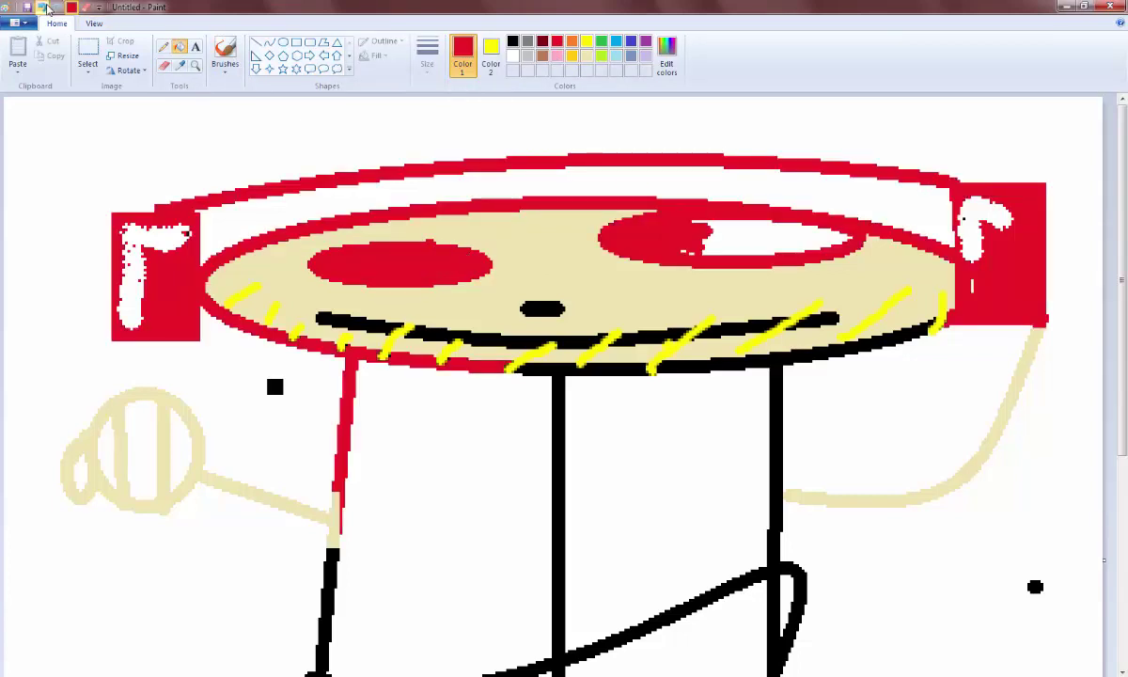
pyautogui.hotkey('ctrl', 'z')
pyautogui.click(743, 239)
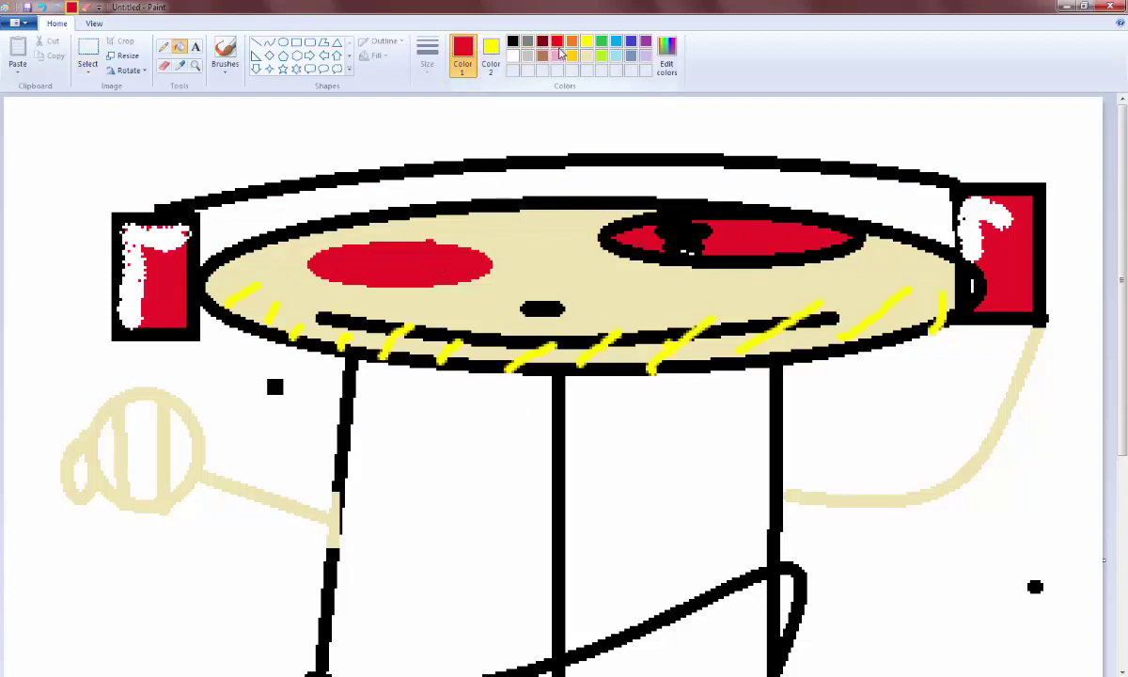
# Step: Fill both halves of the body below the head with light turquoise
pyautogui.click(616, 56)
pyautogui.click(516, 427)
pyautogui.click(610, 417)
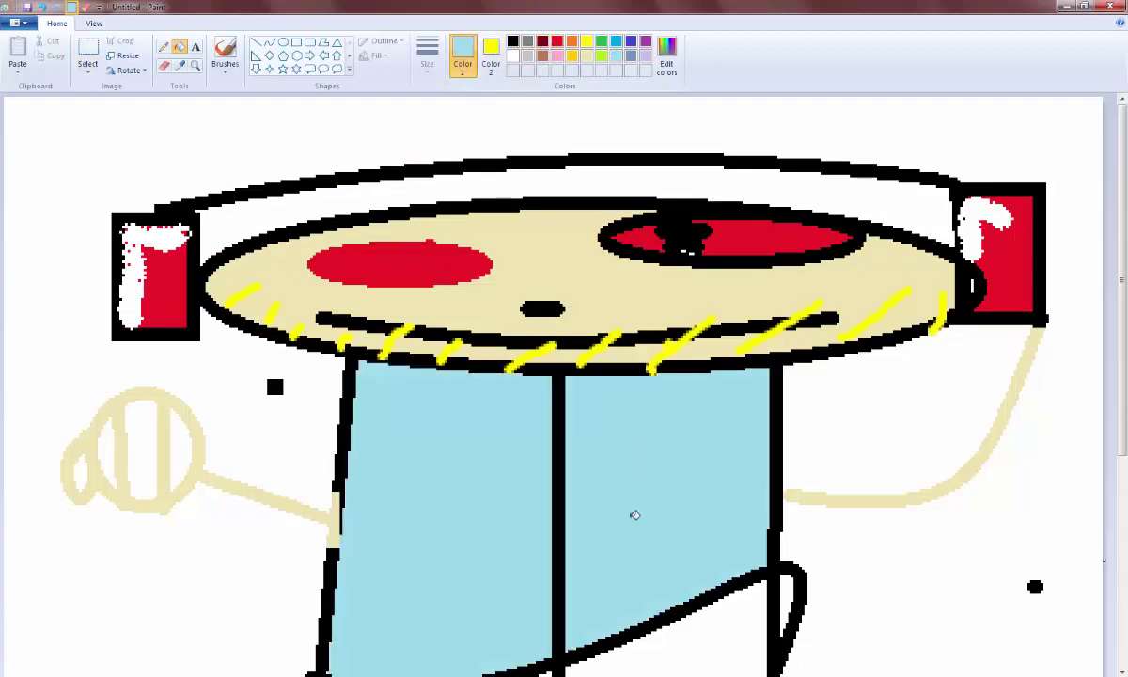
pyautogui.scroll(-5, 579, 393)
pyautogui.scroll(5, 249, 199)
# Step: Set Color 2 to white and fill the background around the character with dark gray
pyautogui.click(525, 46)
pyautogui.click(513, 57)
pyautogui.click(492, 57)
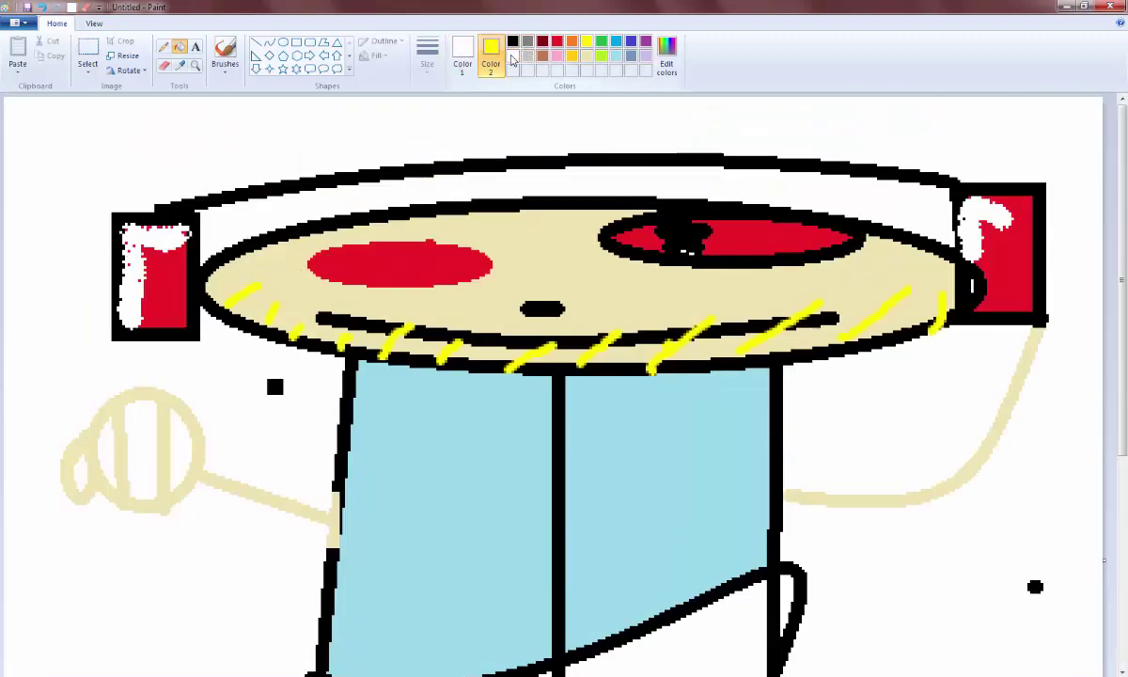
pyautogui.click(512, 56)
pyautogui.click(463, 56)
pyautogui.click(137, 156)
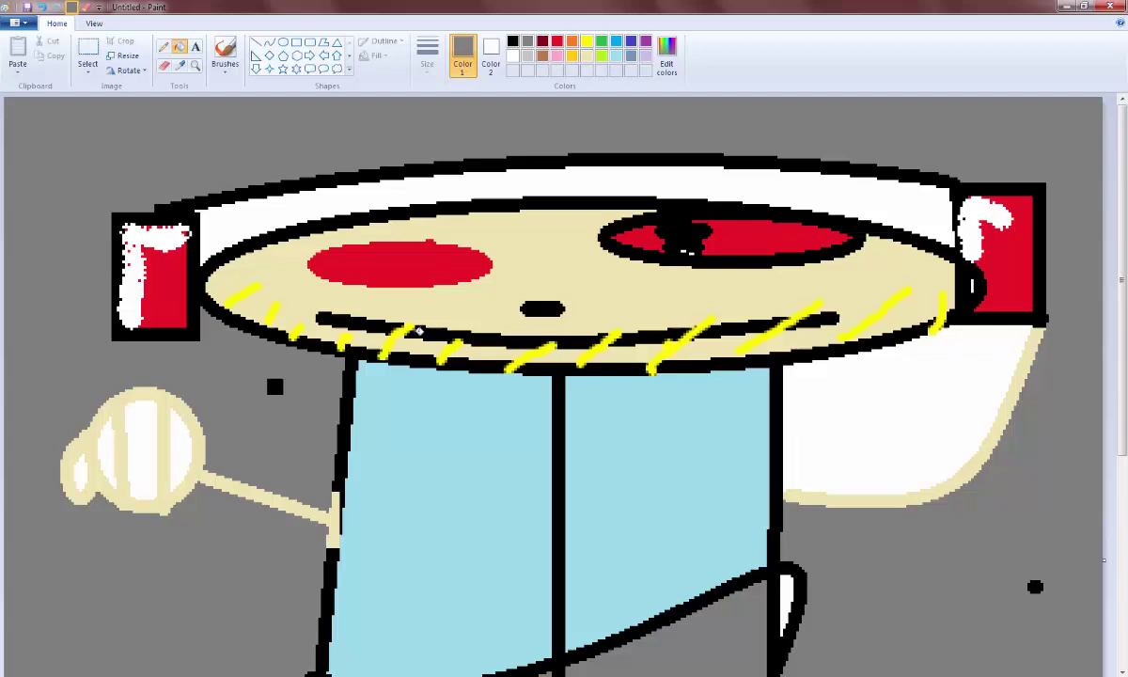
# Step: Fill the gaps under the headband, inside the right arm's curve and in the small loop beside the body with dark gray
pyautogui.click(280, 226)
pyautogui.click(917, 414)
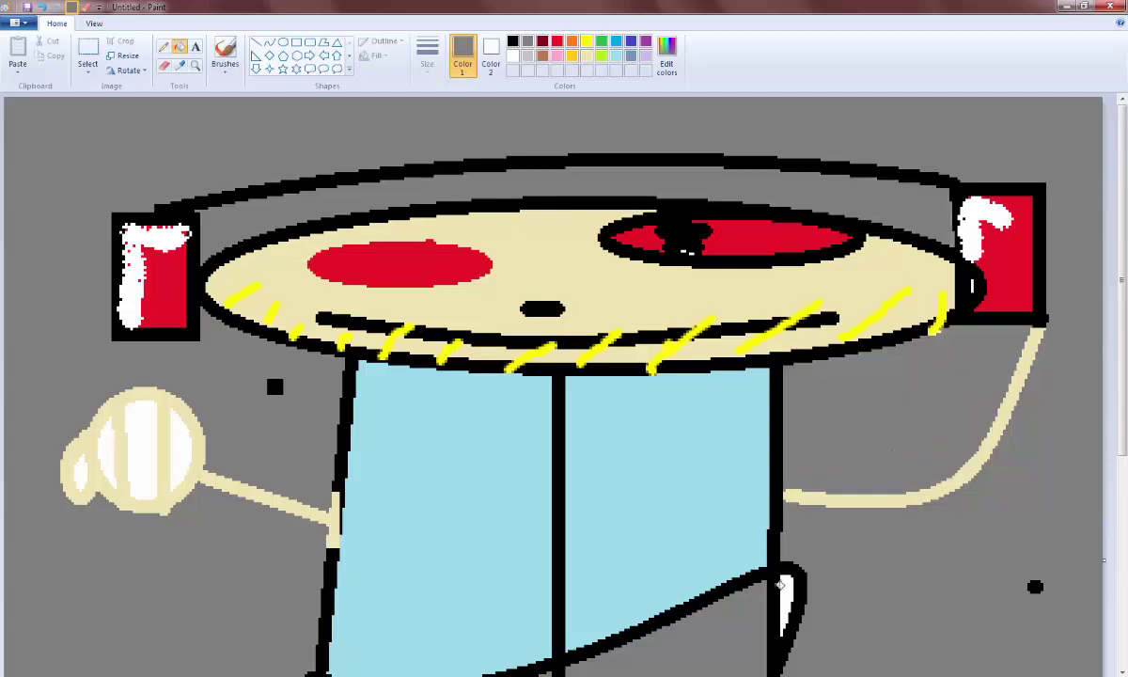
pyautogui.click(780, 584)
pyautogui.scroll(-3, 521, 524)
pyautogui.scroll(3, 312, 404)
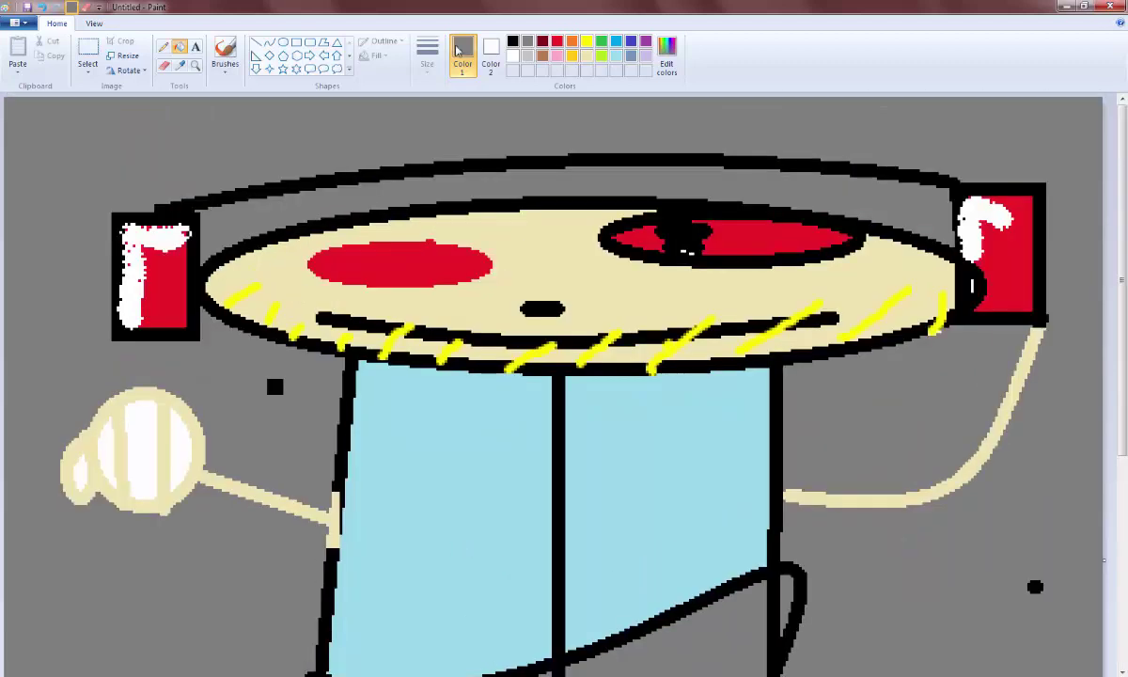
# Step: Set Color 1 to black and add the text "poods" on one line above the left headphone
pyautogui.click(513, 41)
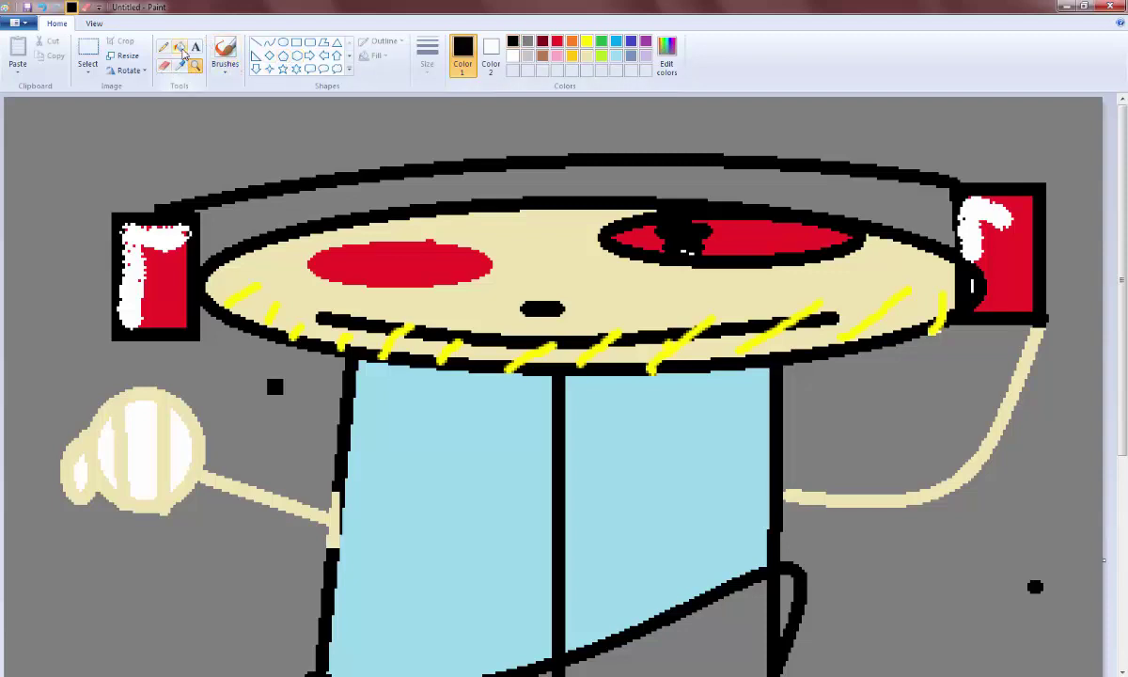
pyautogui.click(115, 130)
pyautogui.click(201, 186)
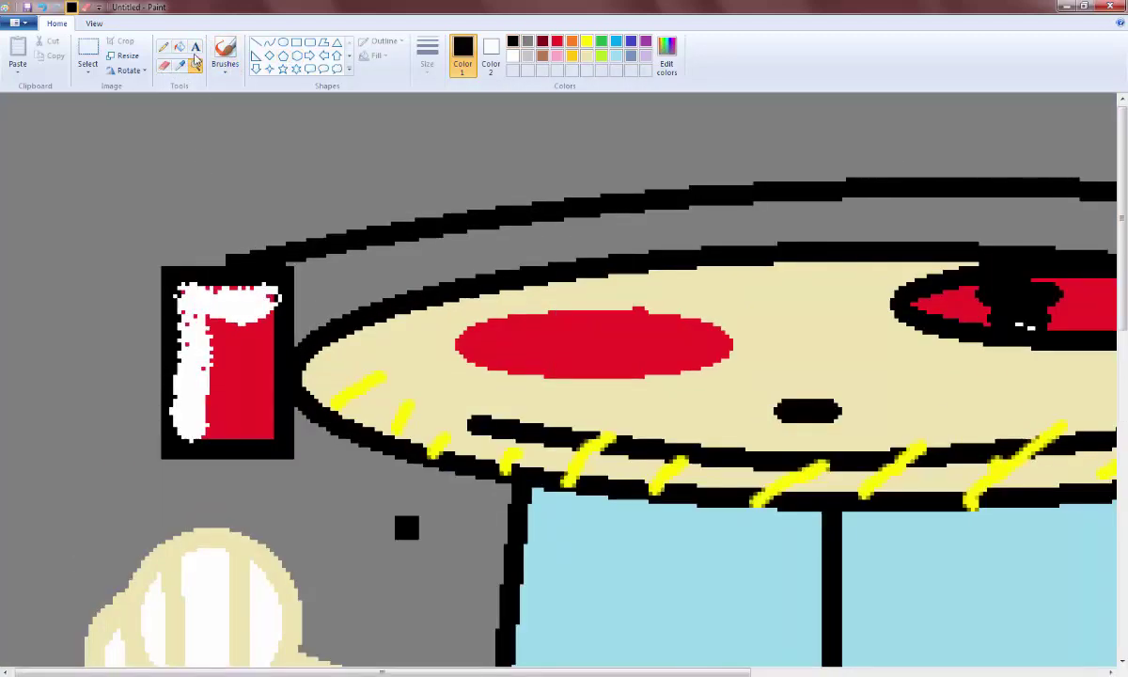
pyautogui.click(159, 161)
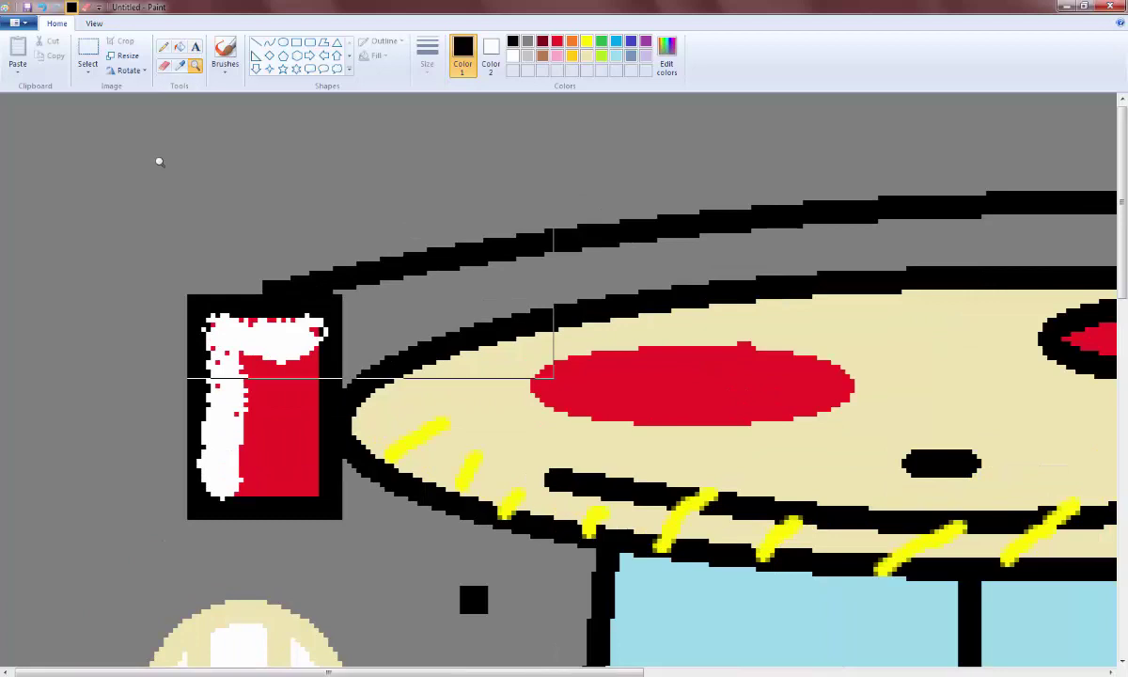
pyautogui.click(196, 52)
pyautogui.click(106, 181)
pyautogui.write('pw')
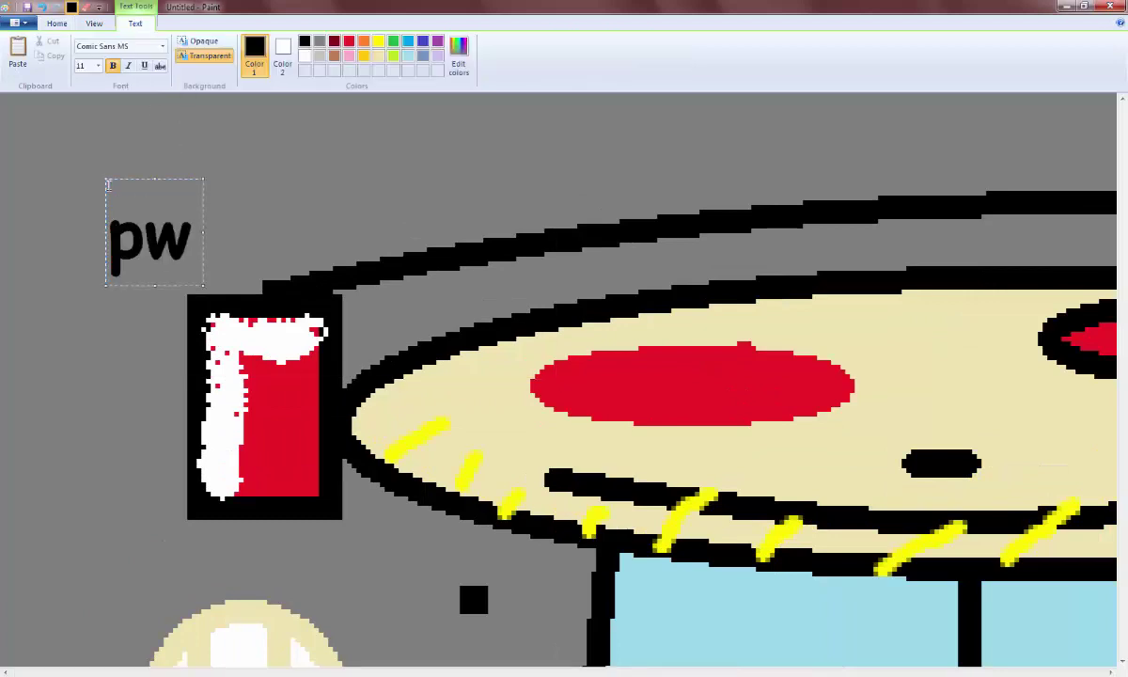
pyautogui.press('BackSpace')
pyautogui.write('oods')
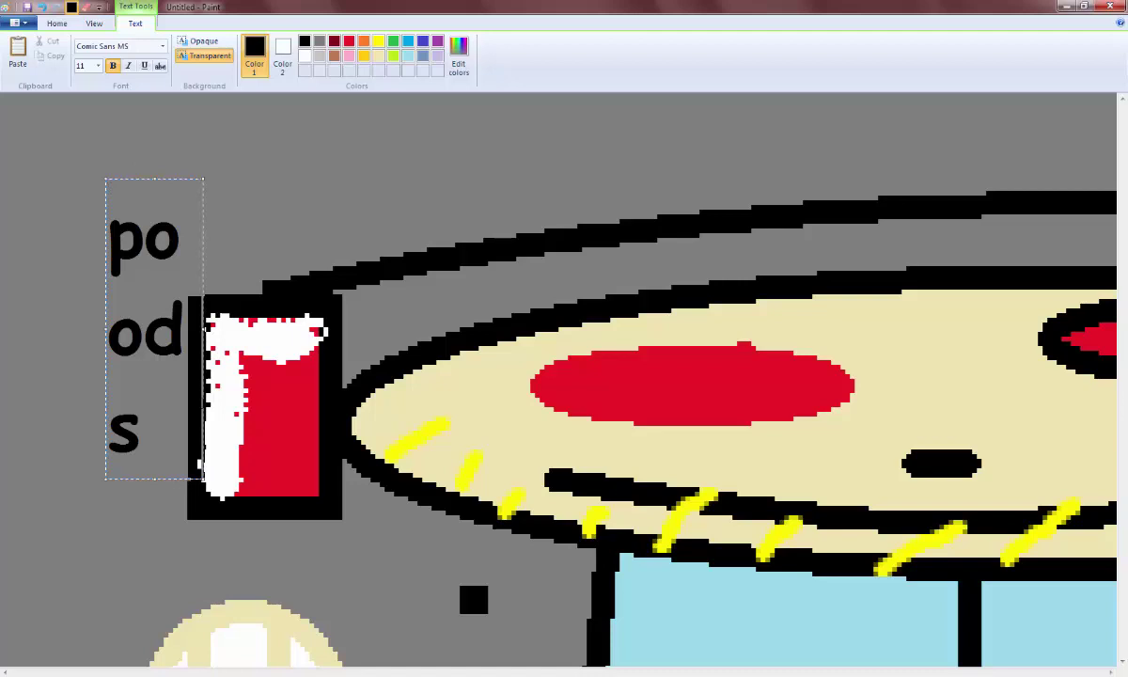
pyautogui.moveTo(199, 329); pyautogui.dragTo(688, 328)
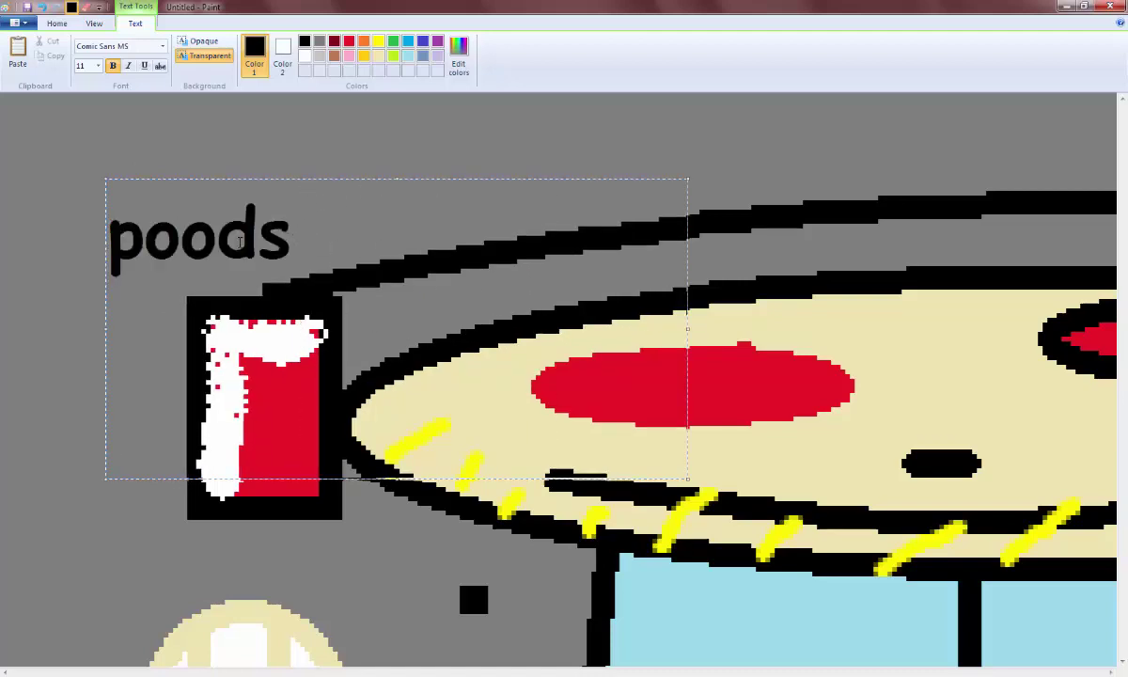
pyautogui.click(148, 150)
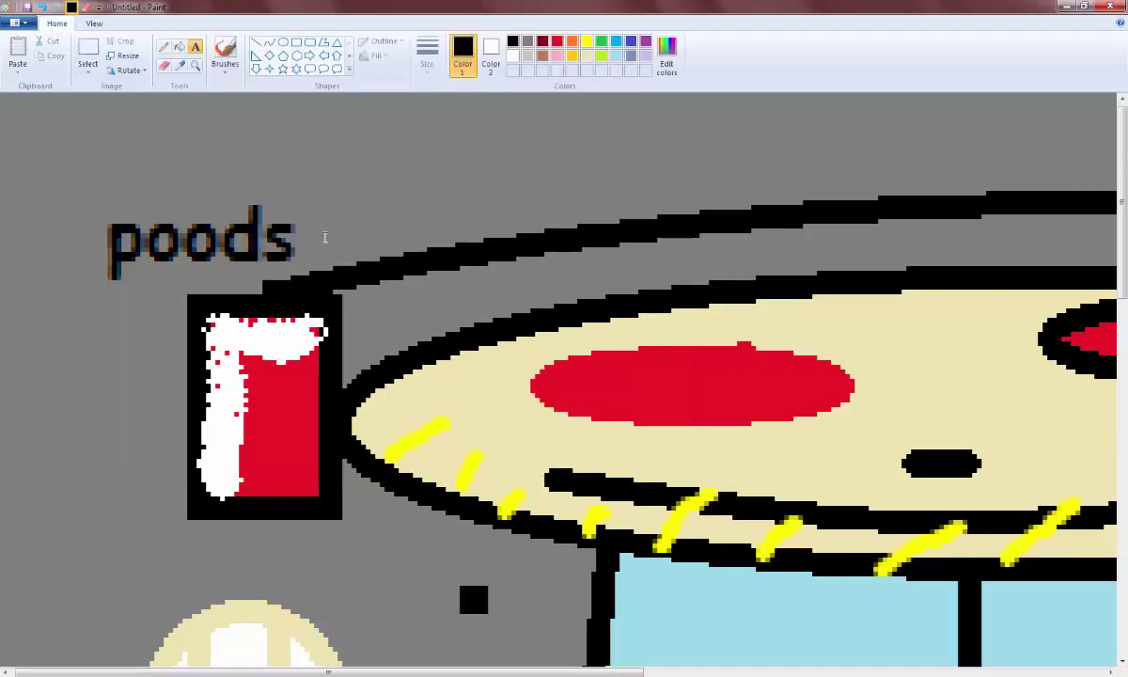
# Step: Add the text "de" to the right of "poods", raised level with that word
pyautogui.click(321, 232)
pyautogui.click(318, 247)
pyautogui.click(318, 245)
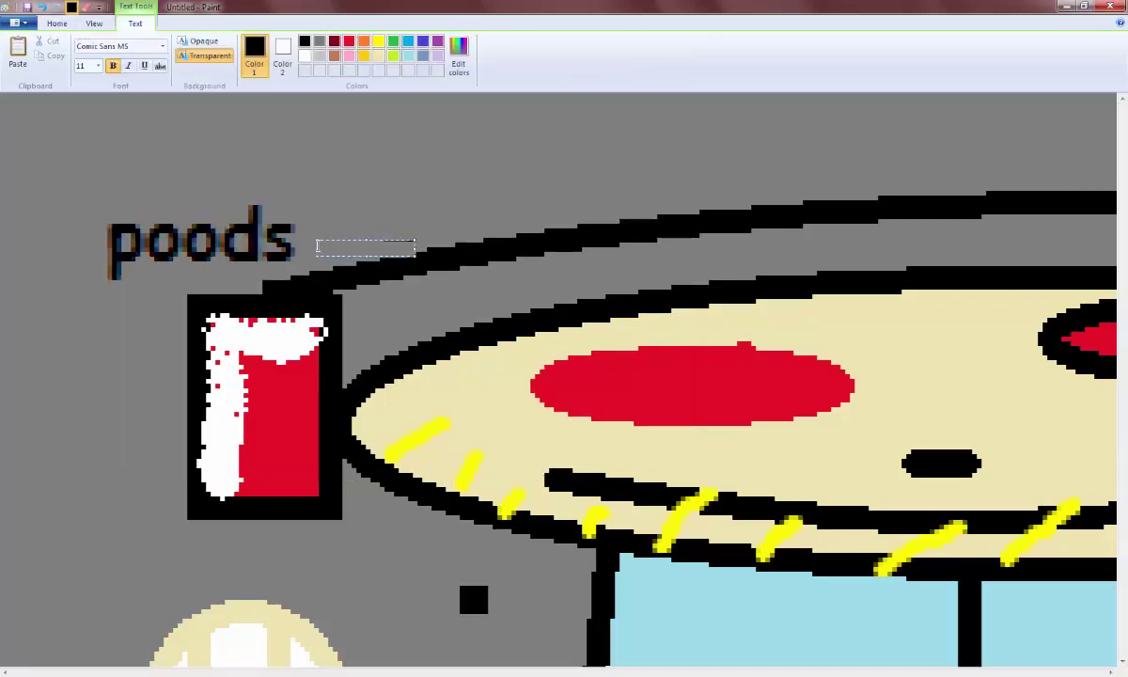
pyautogui.write('de')
pyautogui.click(380, 247)
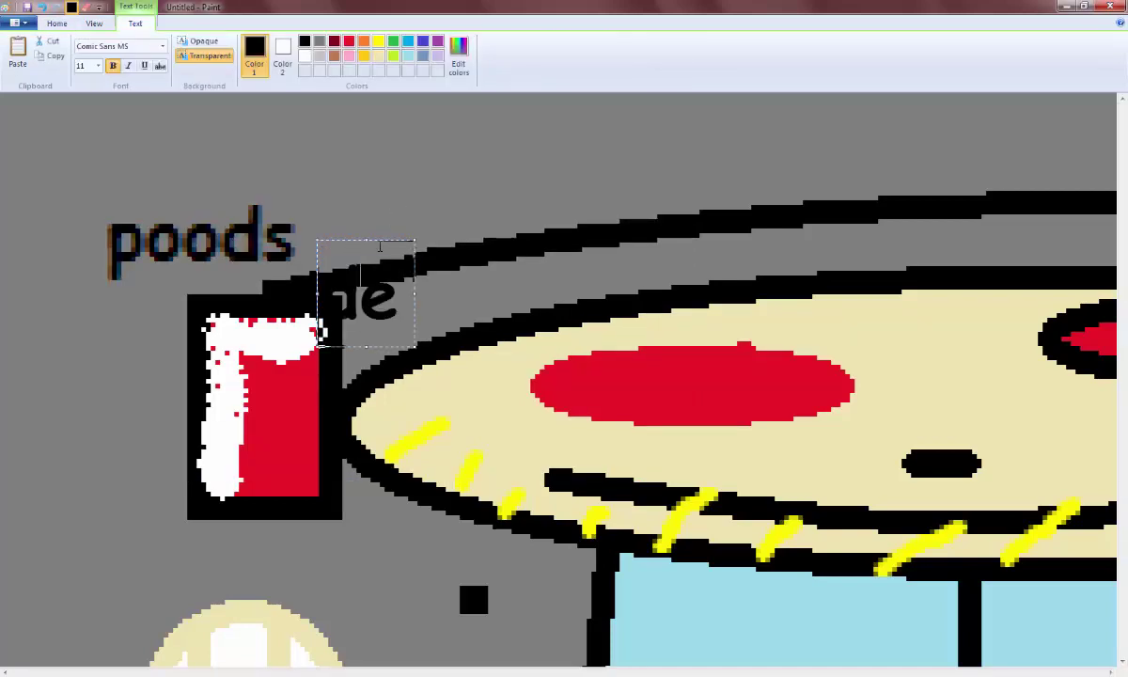
pyautogui.moveTo(367, 235); pyautogui.dragTo(366, 176)
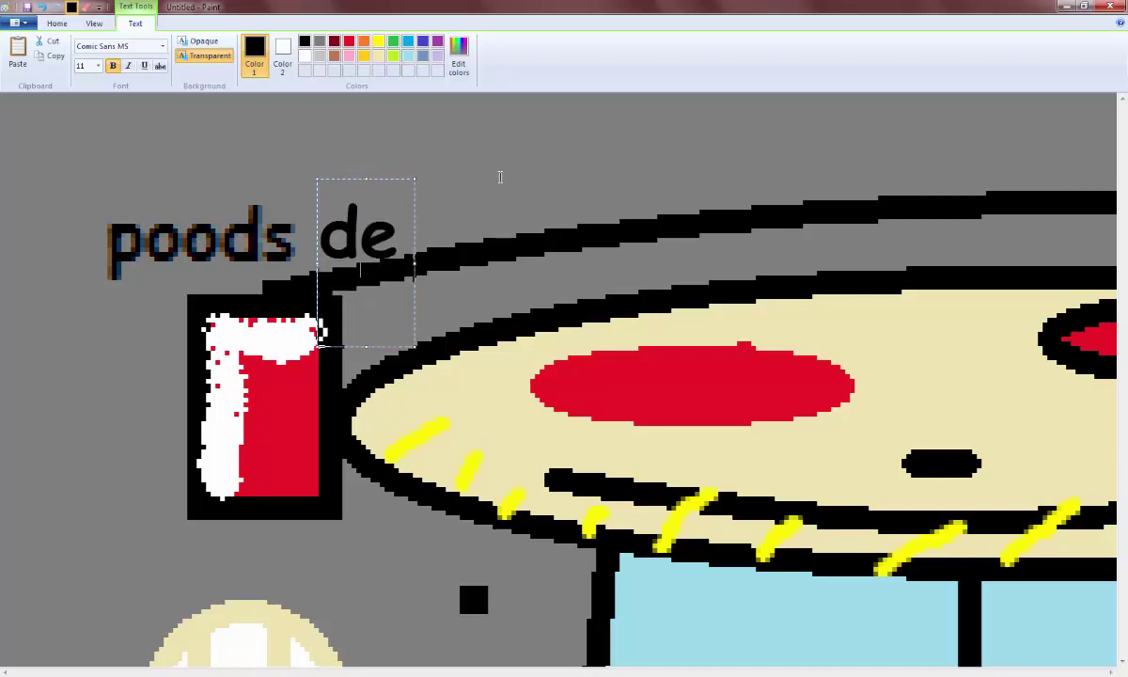
pyautogui.click(470, 212)
# Step: Add the text "pie" after "de" on one line, raised above the headband's outline
pyautogui.click(449, 214)
pyautogui.write('pre')
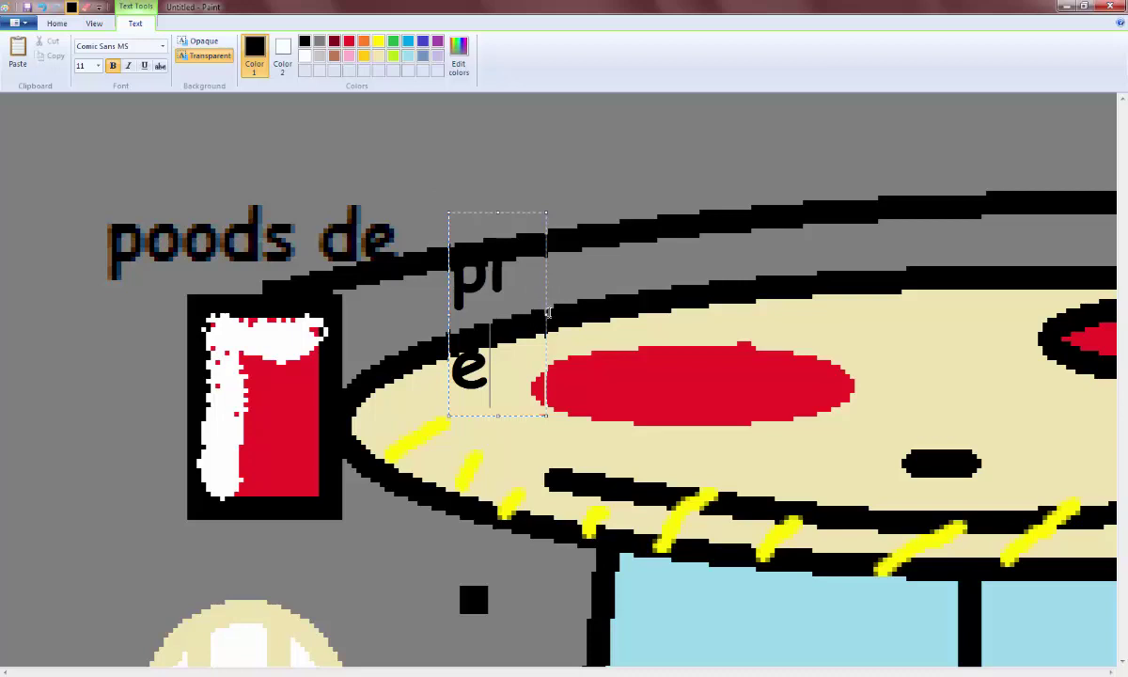
pyautogui.moveTo(558, 306); pyautogui.dragTo(674, 307)
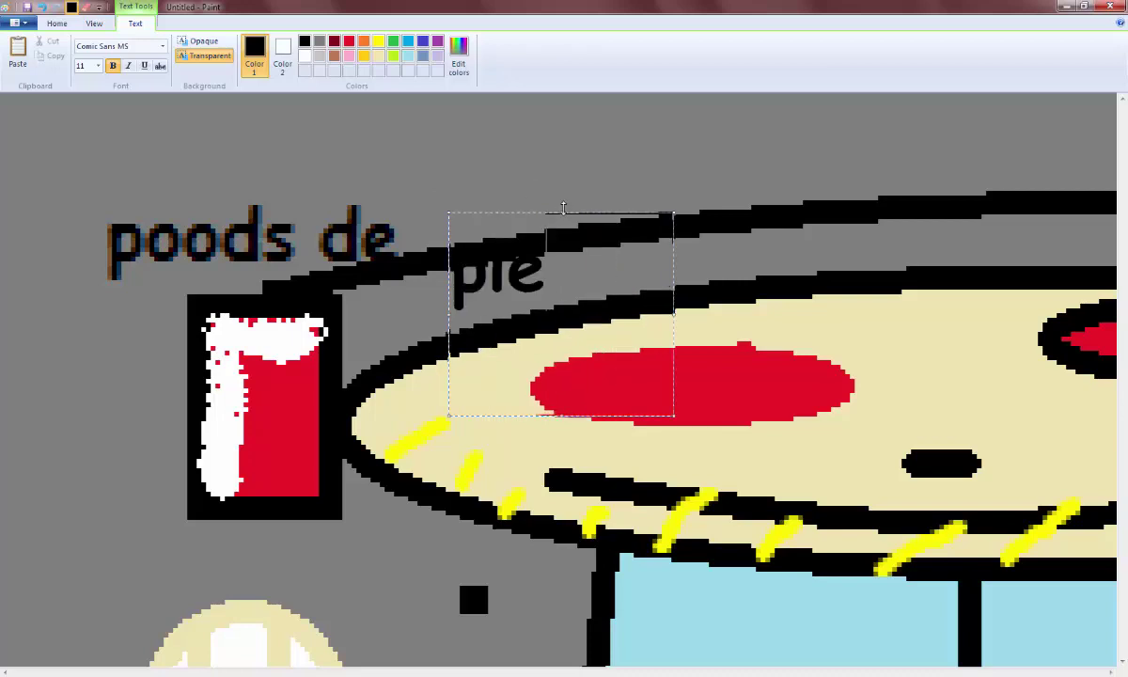
pyautogui.moveTo(564, 207); pyautogui.dragTo(577, 148)
pyautogui.click(825, 227)
# Step: Add the texts "bru" and "fist!!" on the gray background below the character's left hand
pyautogui.scroll(-5, 630, 263)
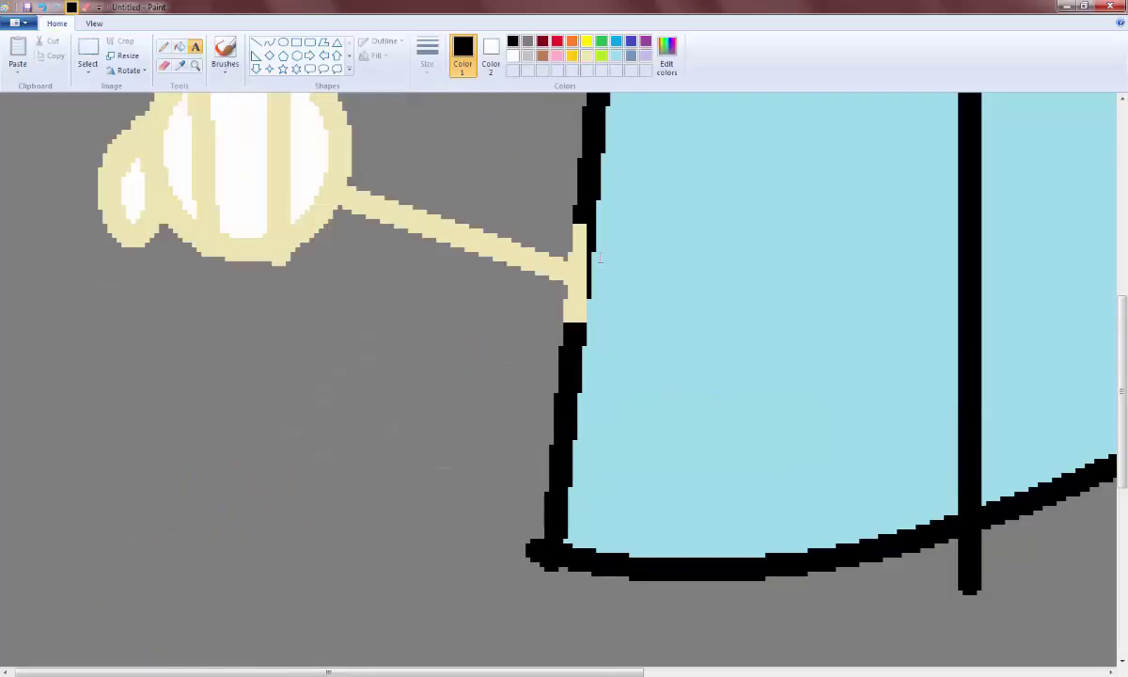
pyautogui.scroll(5, 600, 258)
pyautogui.click(195, 68)
pyautogui.rightClick(424, 270)
pyautogui.rightClick(423, 270)
pyautogui.rightClick(423, 270)
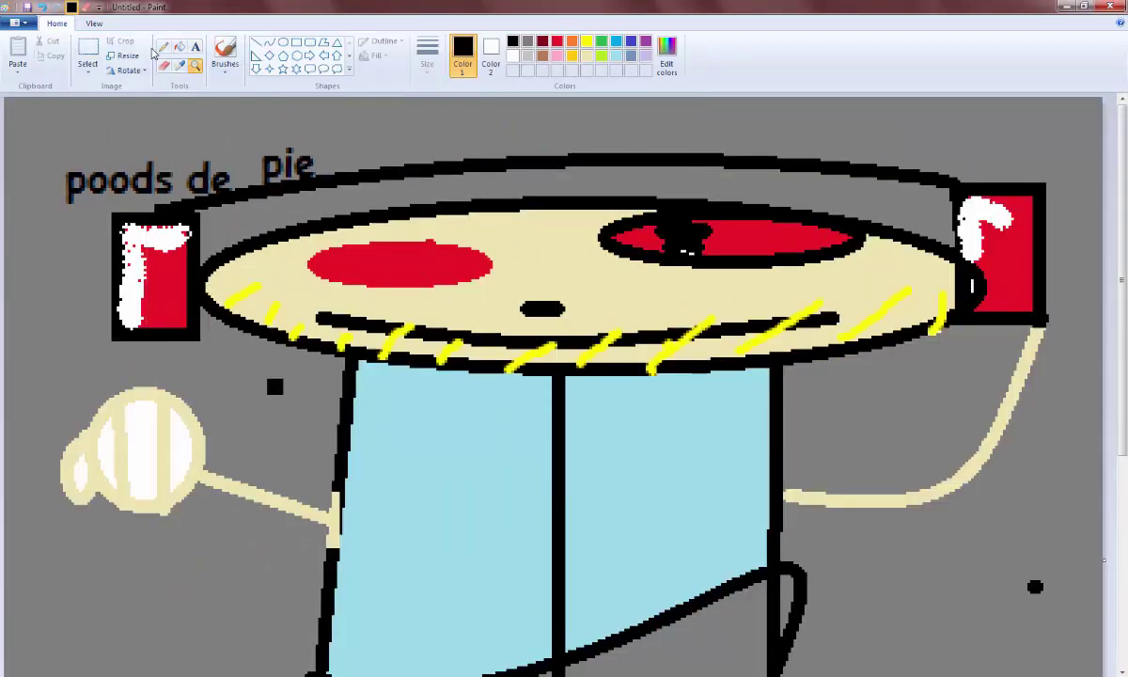
pyautogui.click(193, 52)
pyautogui.click(57, 546)
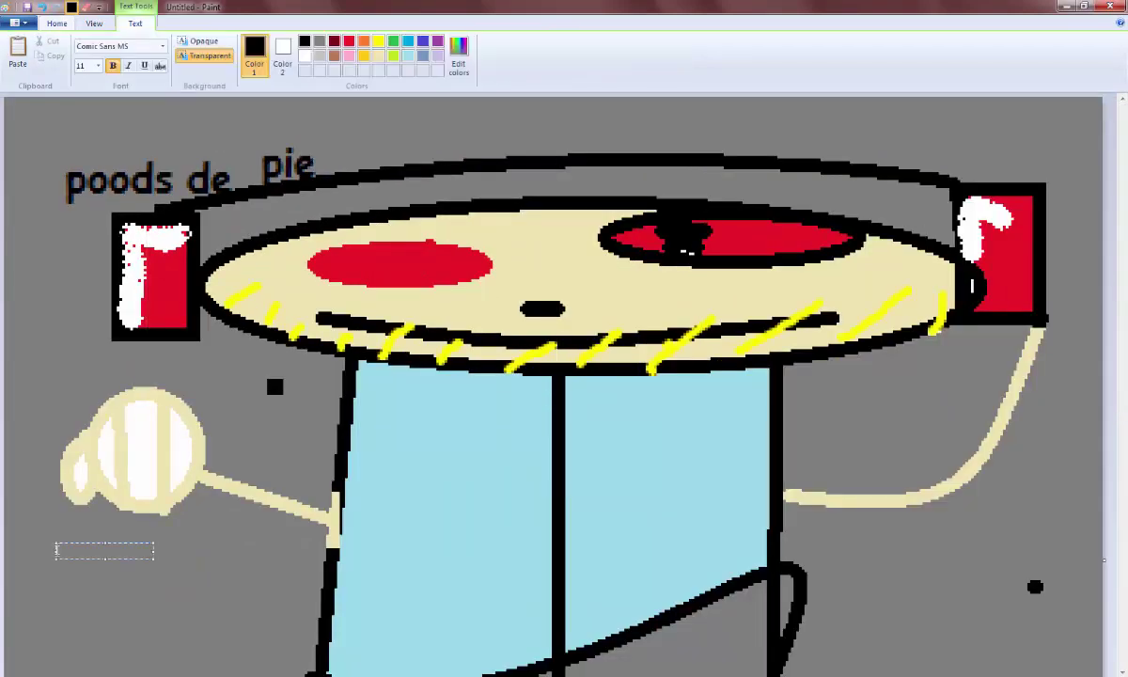
pyautogui.write('bru')
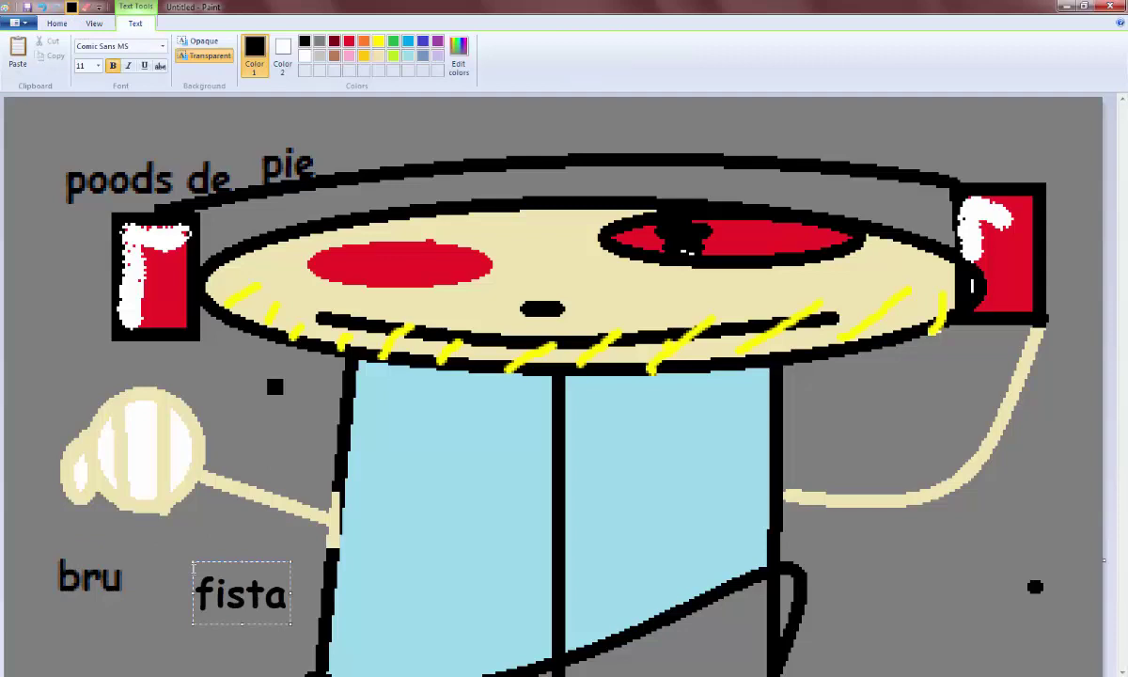
pyautogui.press('BackSpace')
pyautogui.write('!!')
pyautogui.click(138, 611)
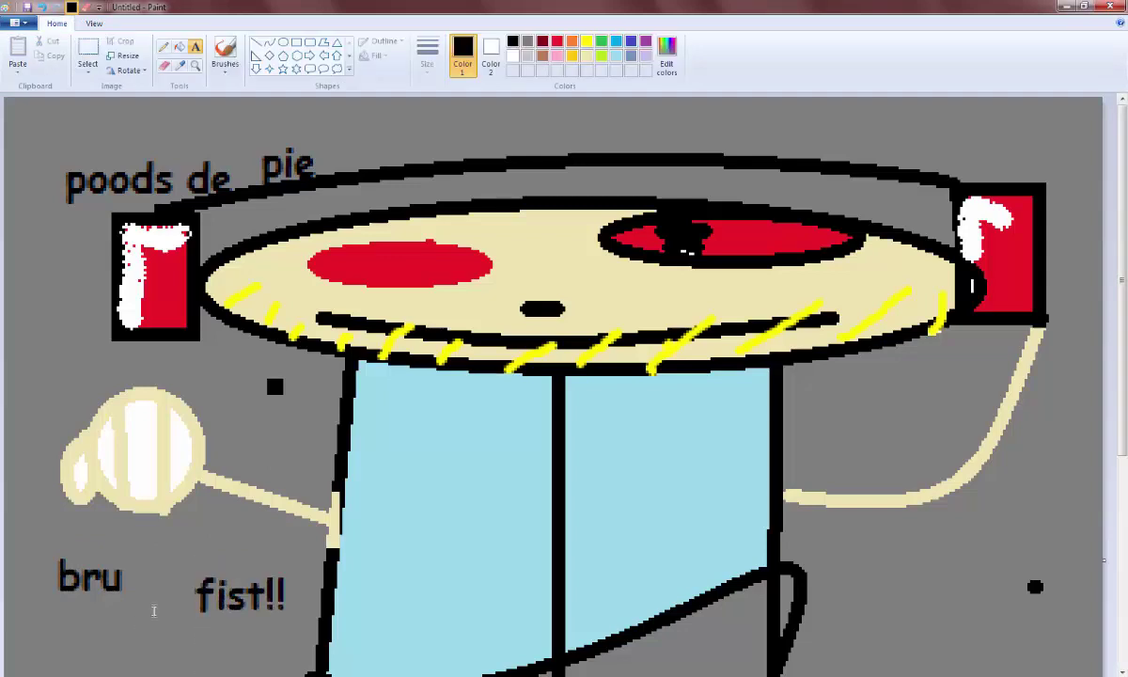
# Step: Add the text "TM" to the right of the lower body and "MINE!!!!!" below it
pyautogui.click(887, 588)
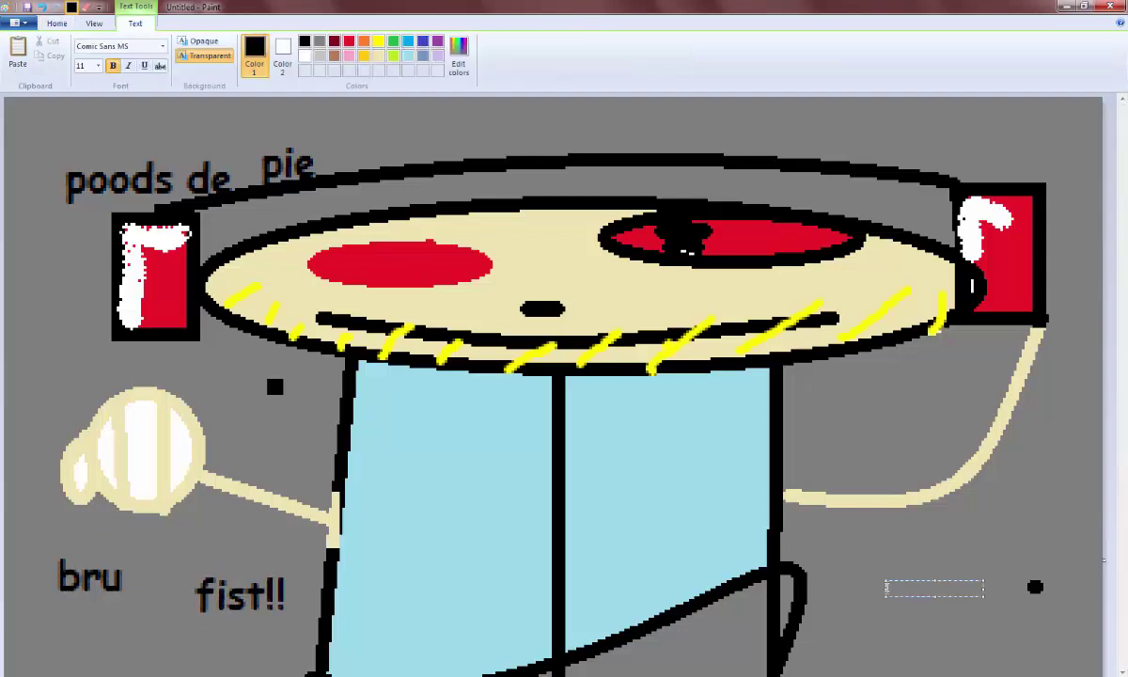
pyautogui.write('TM')
pyautogui.click(946, 559)
pyautogui.scroll(-5, 946, 559)
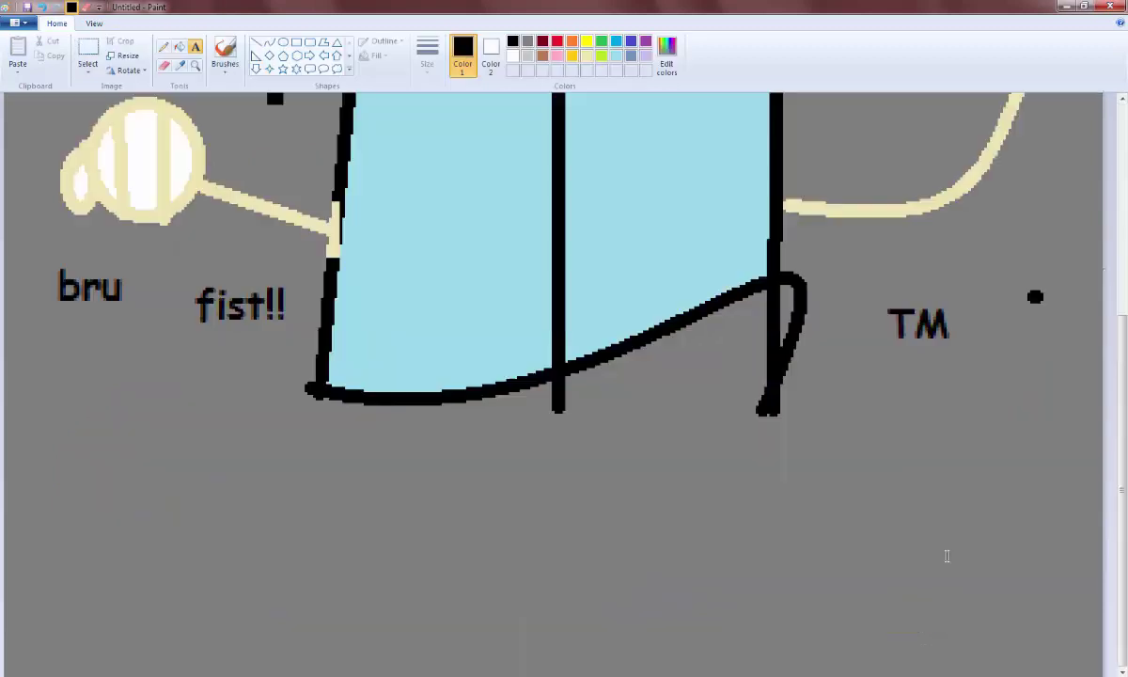
pyautogui.click(824, 313)
pyautogui.write('MINE!!!!!')
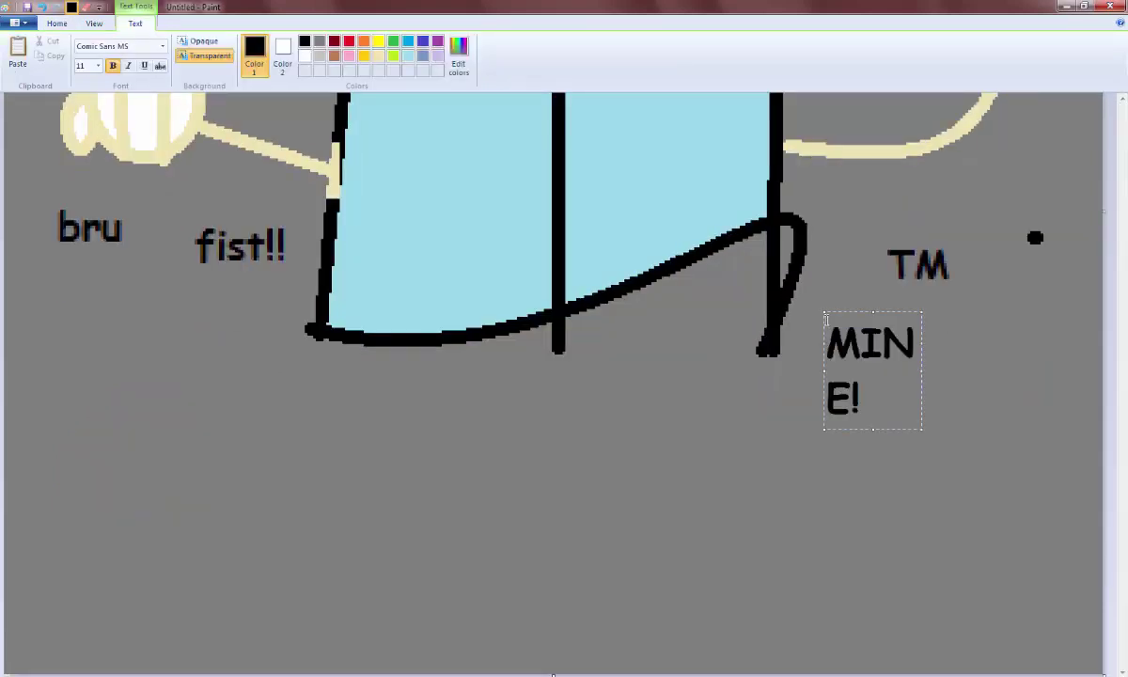
pyautogui.click(1016, 341)
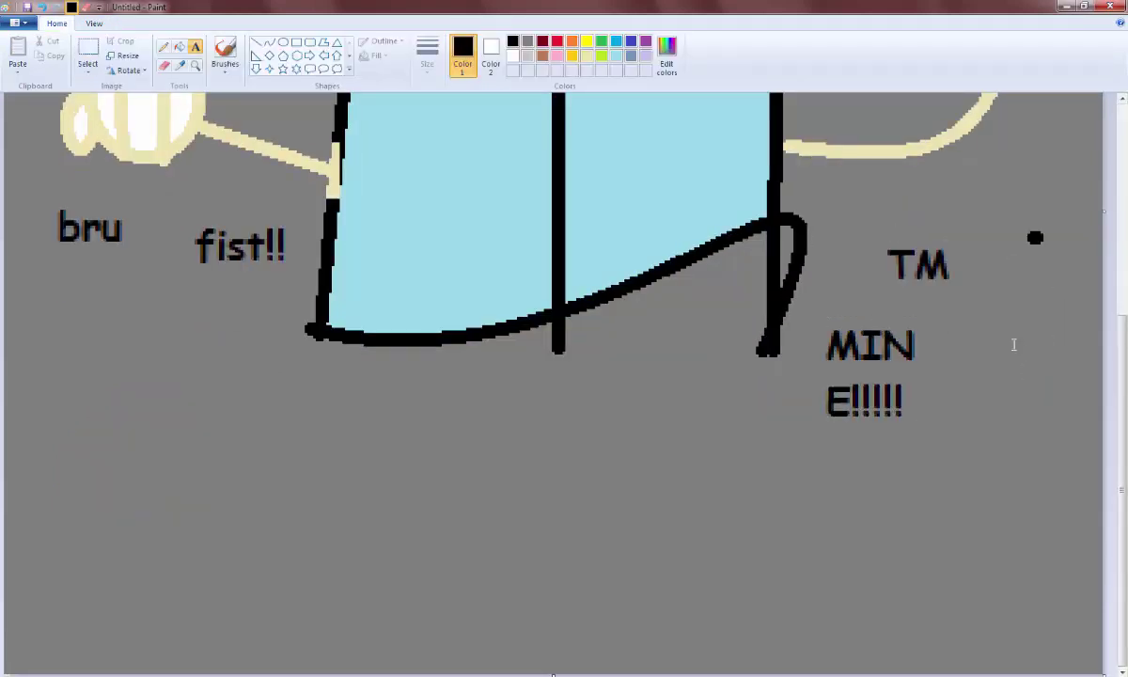
# Step: Set the text font size to 24 and try out empty text boxes below the body
pyautogui.click(1013, 337)
pyautogui.click(419, 415)
pyautogui.click(418, 415)
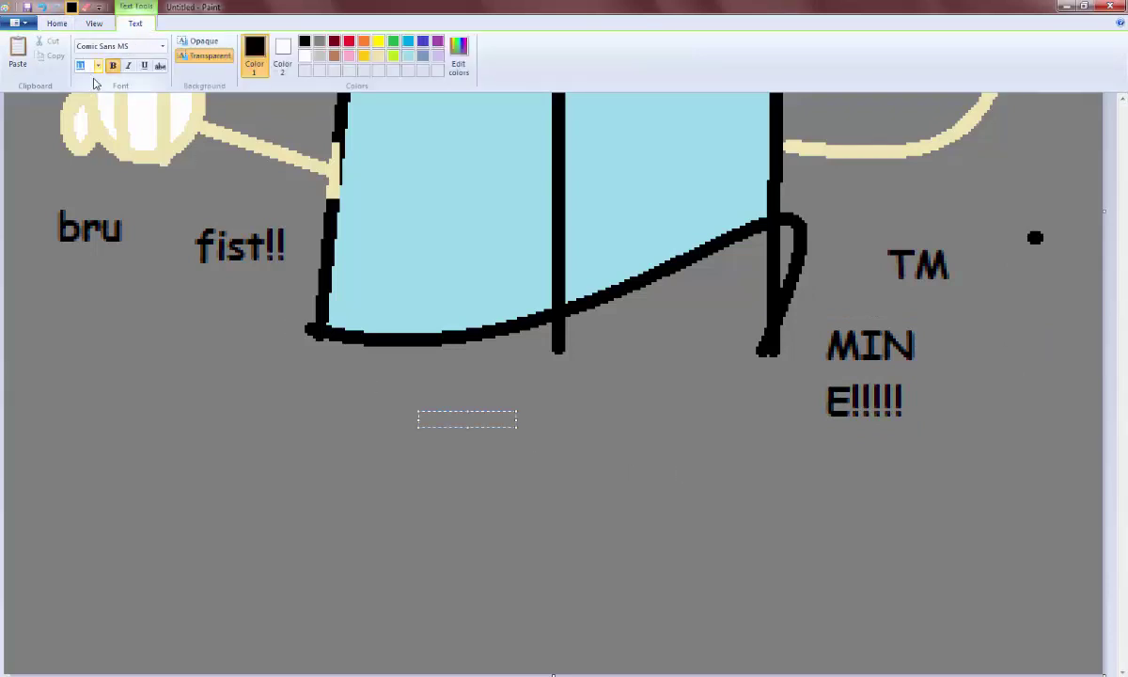
pyautogui.click(97, 66)
pyautogui.click(83, 184)
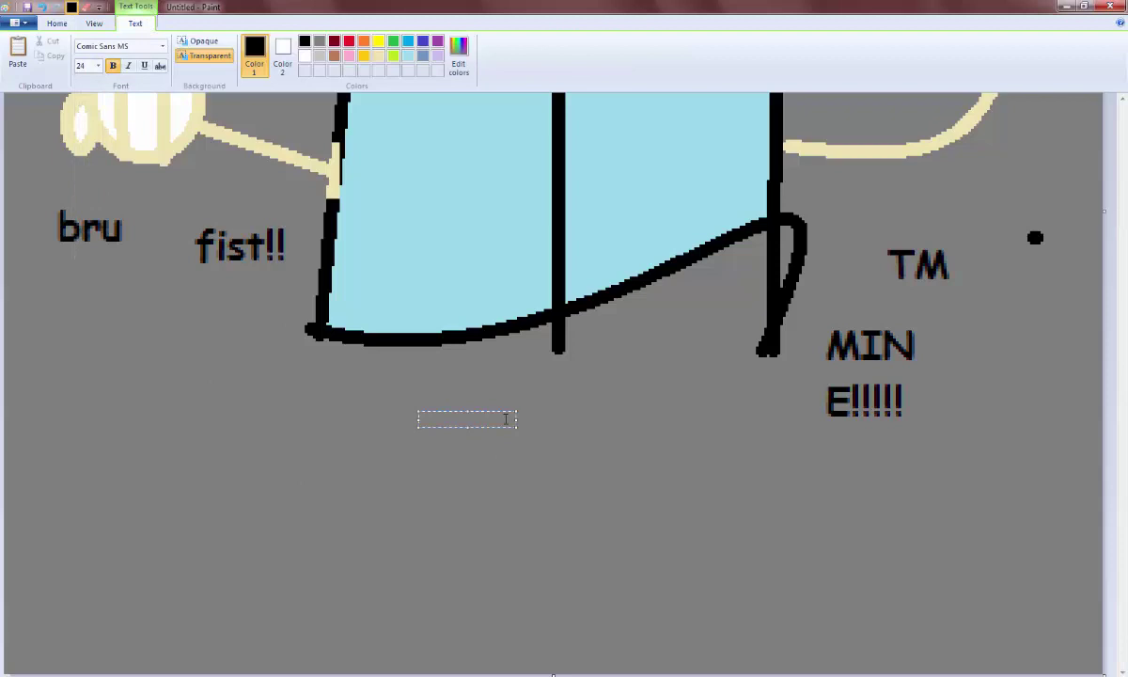
pyautogui.moveTo(516, 419); pyautogui.dragTo(1081, 419)
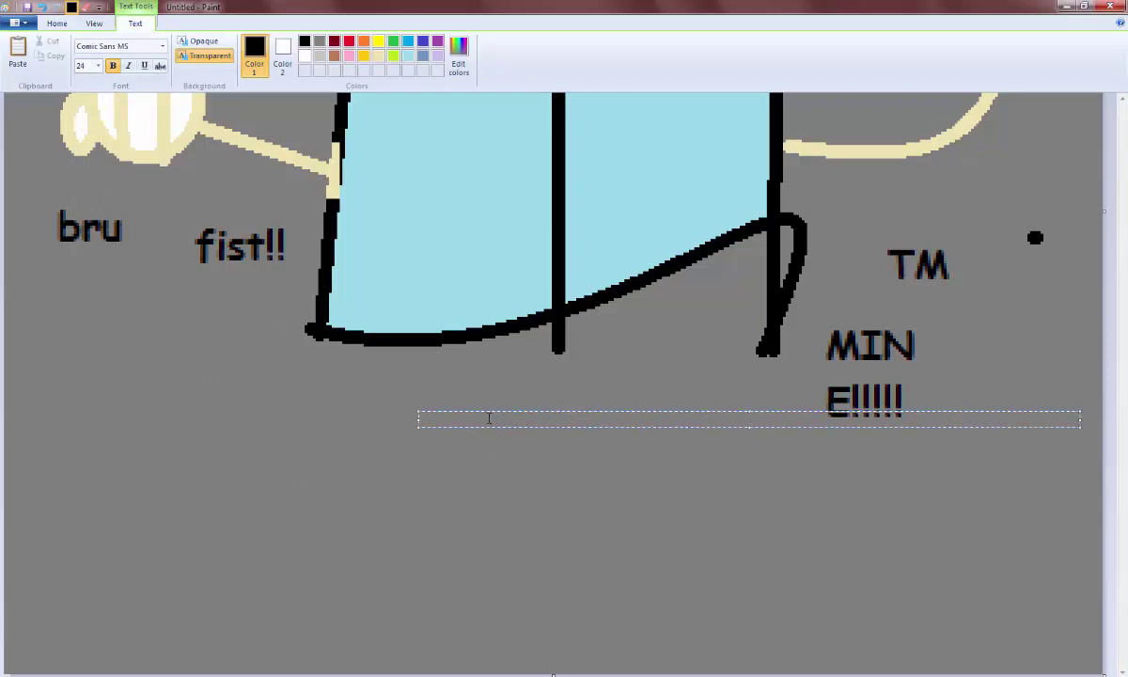
pyautogui.click(734, 480)
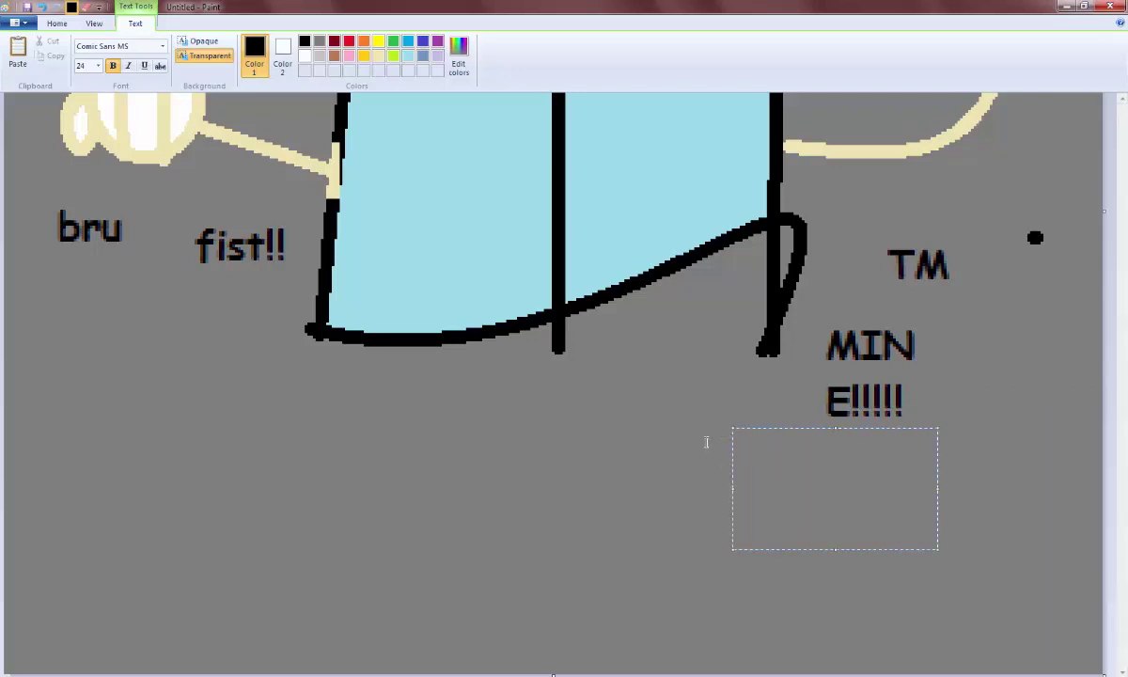
pyautogui.click(526, 342)
# Step: Add a first name in size 24 text across the headband and right eye, widening its box to fit one line
pyautogui.scroll(5, 525, 342)
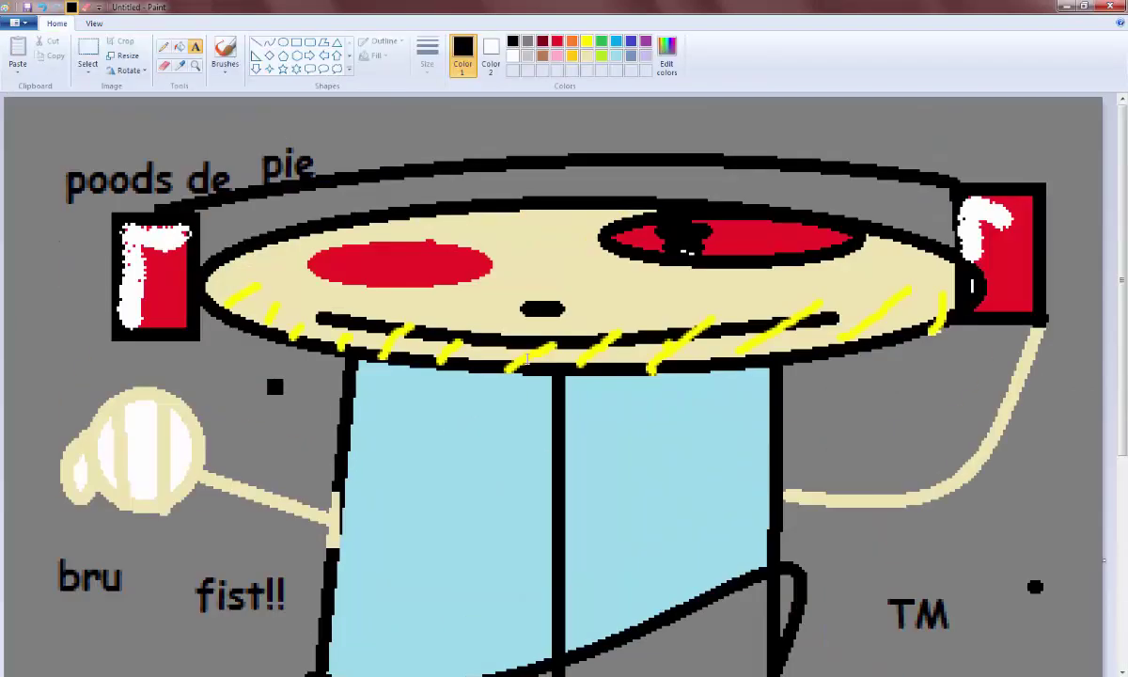
pyautogui.click(437, 147)
pyautogui.write('br')
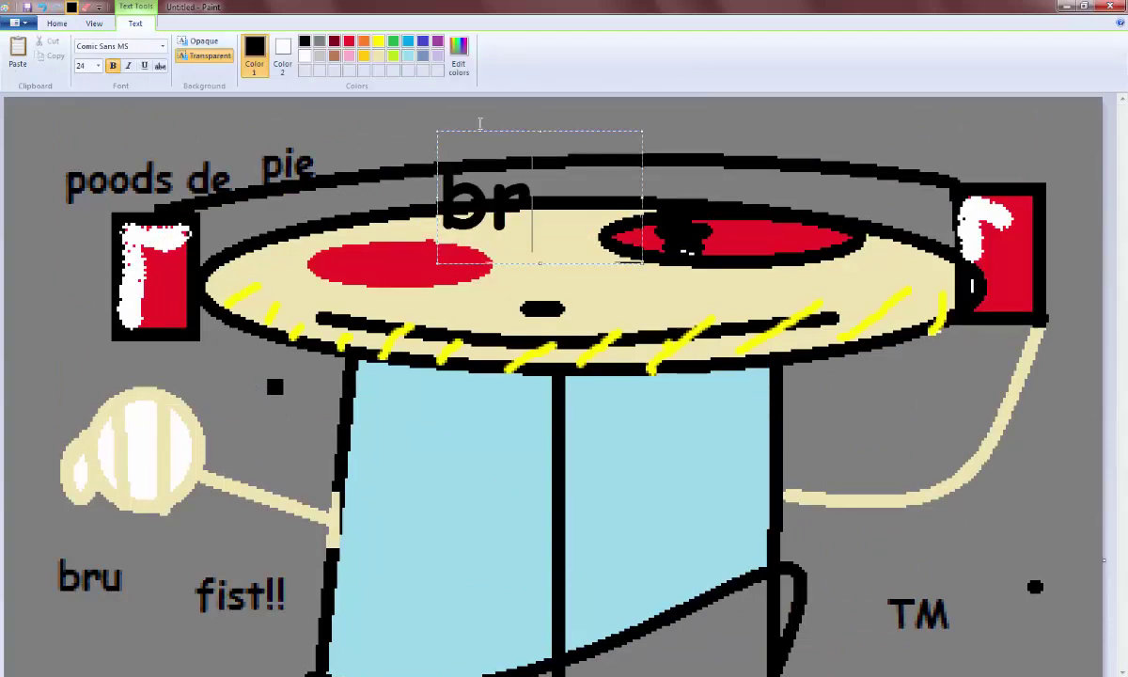
pyautogui.write('ittney')
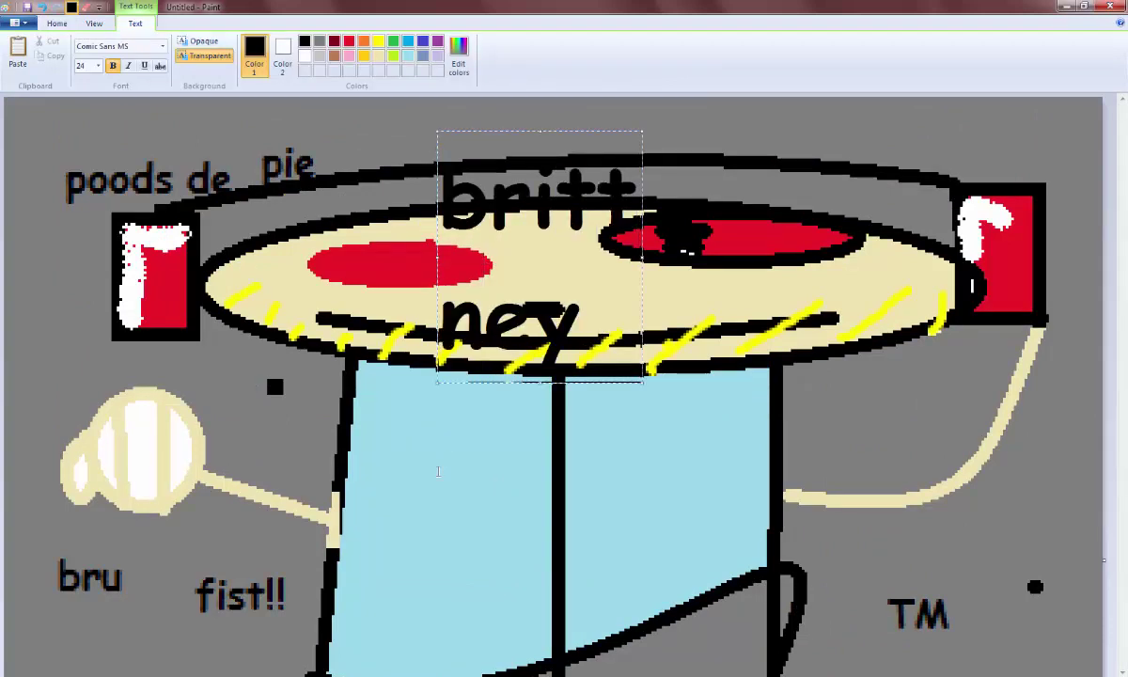
pyautogui.moveTo(639, 254); pyautogui.dragTo(977, 257)
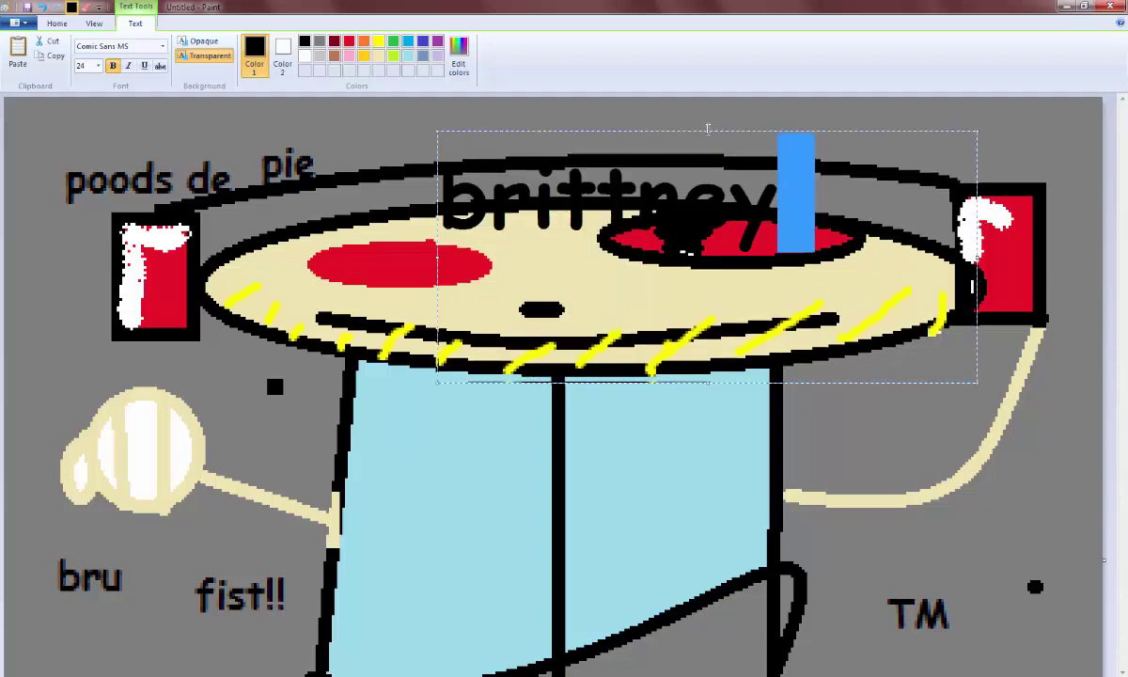
pyautogui.click(720, 98)
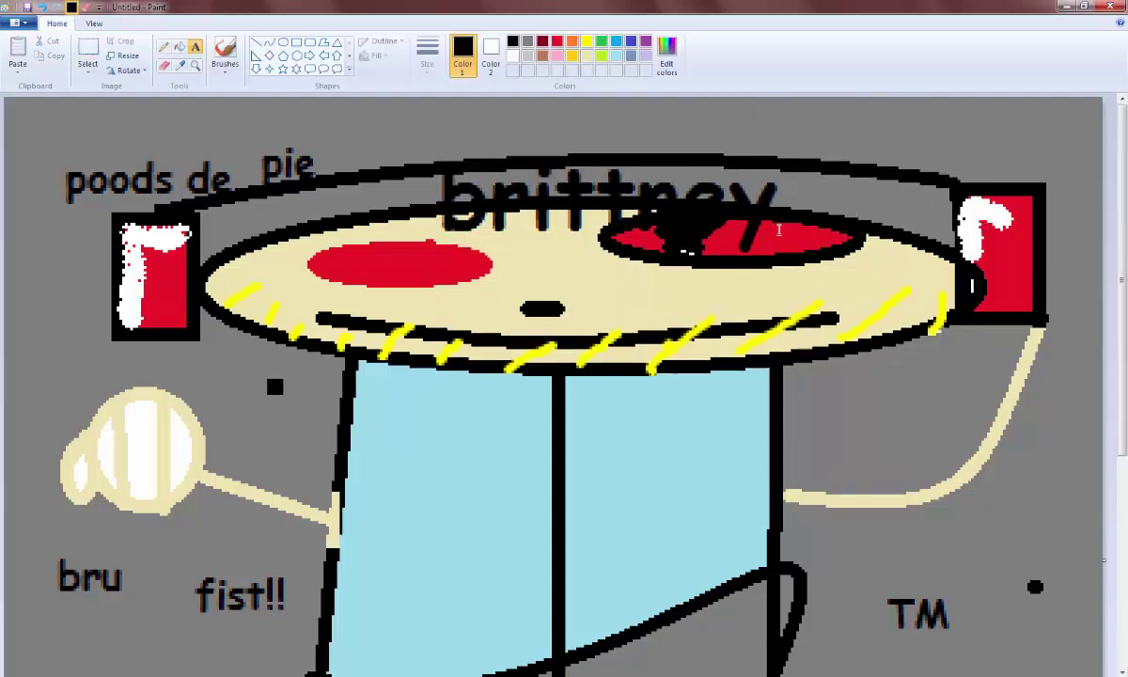
pyautogui.click(94, 24)
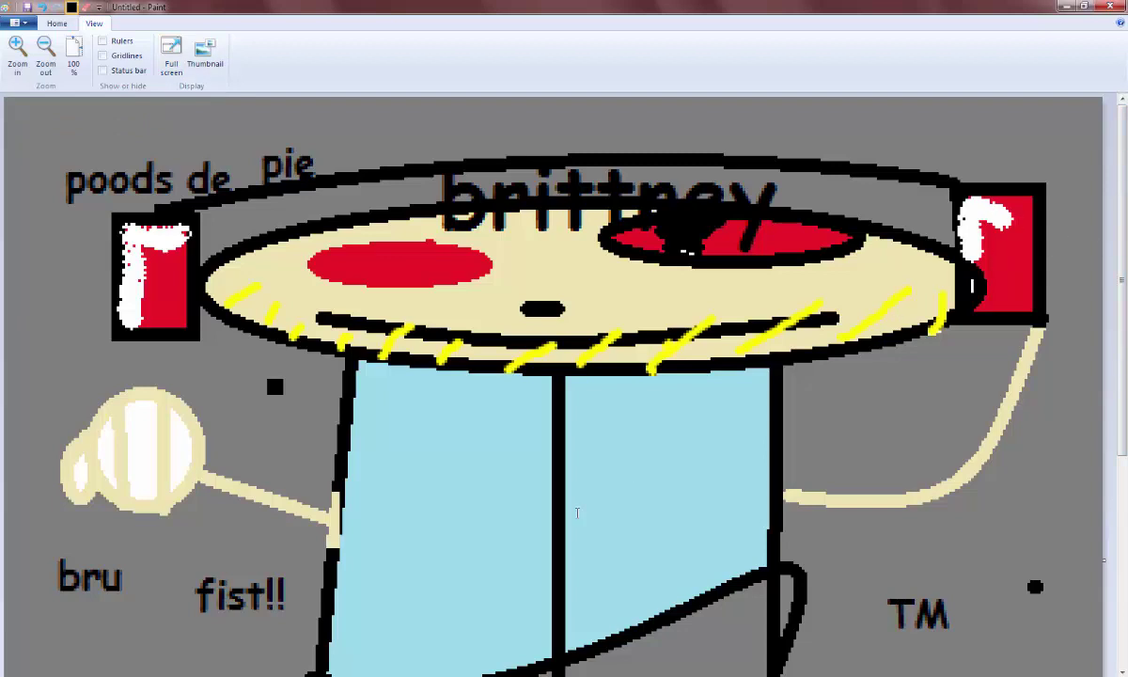
pyautogui.click(483, 675)
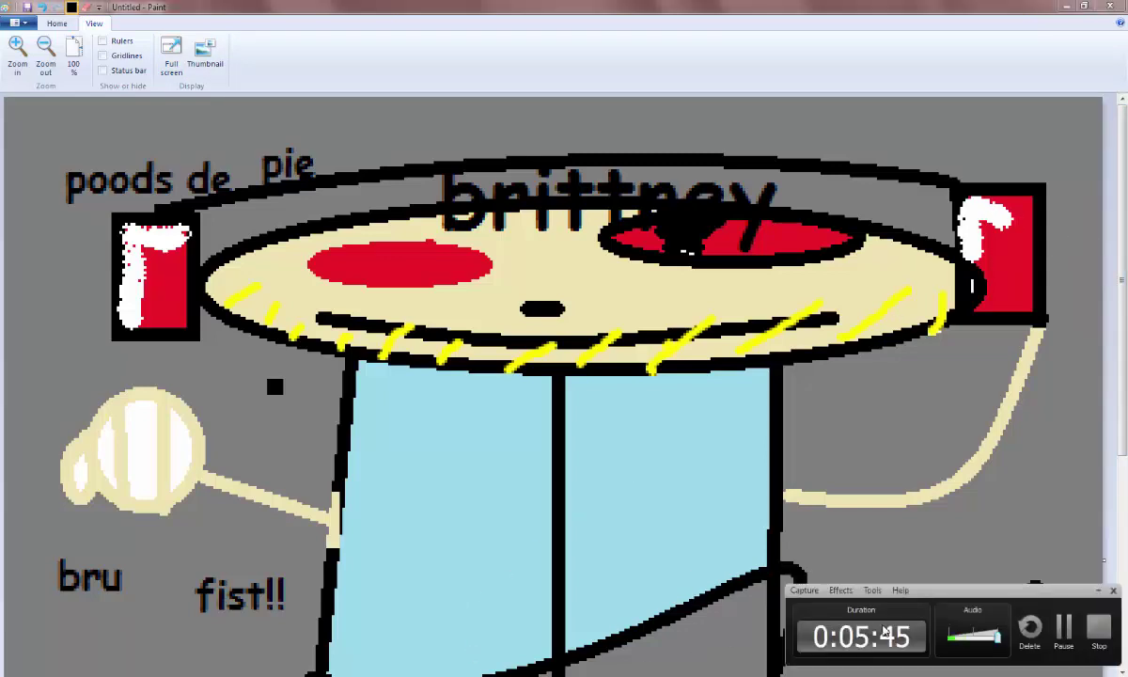